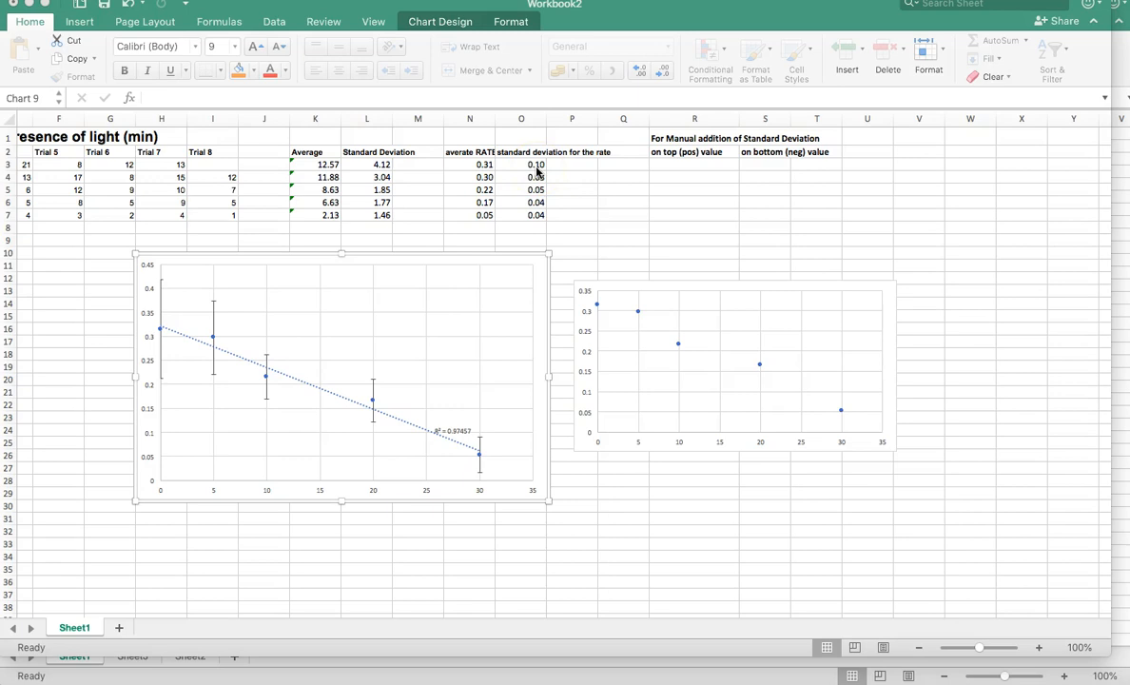
Enter =N3+O3 in R3 for the top (pos) value and fill the formula down to R7.
click(680, 167)
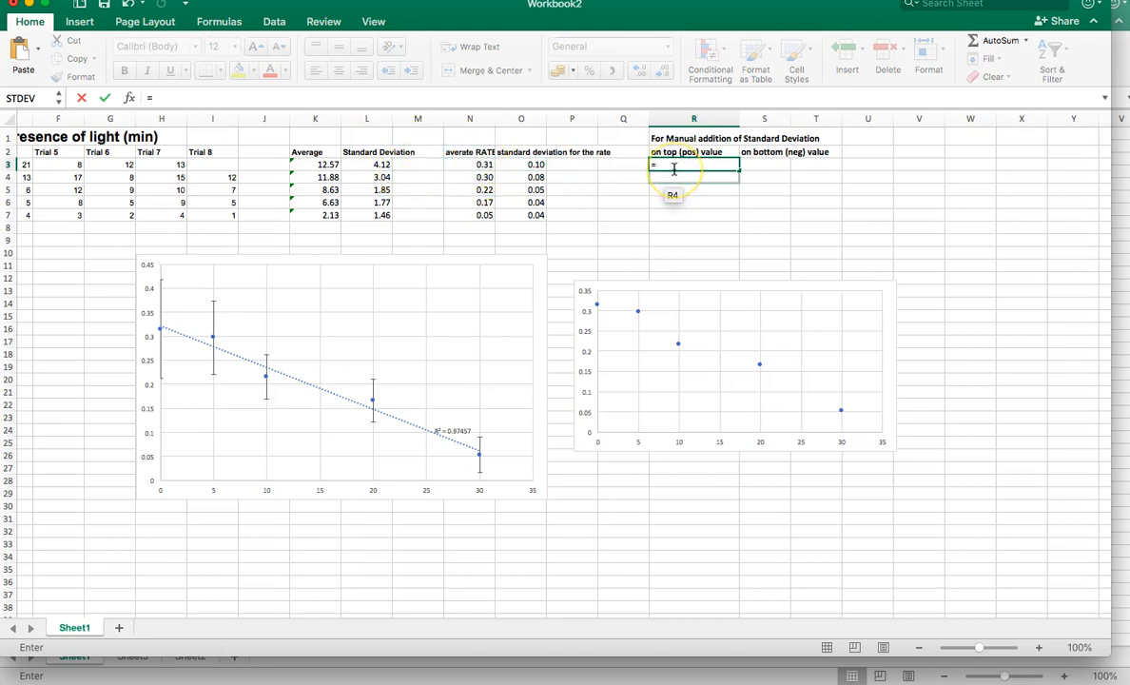
text(N3)
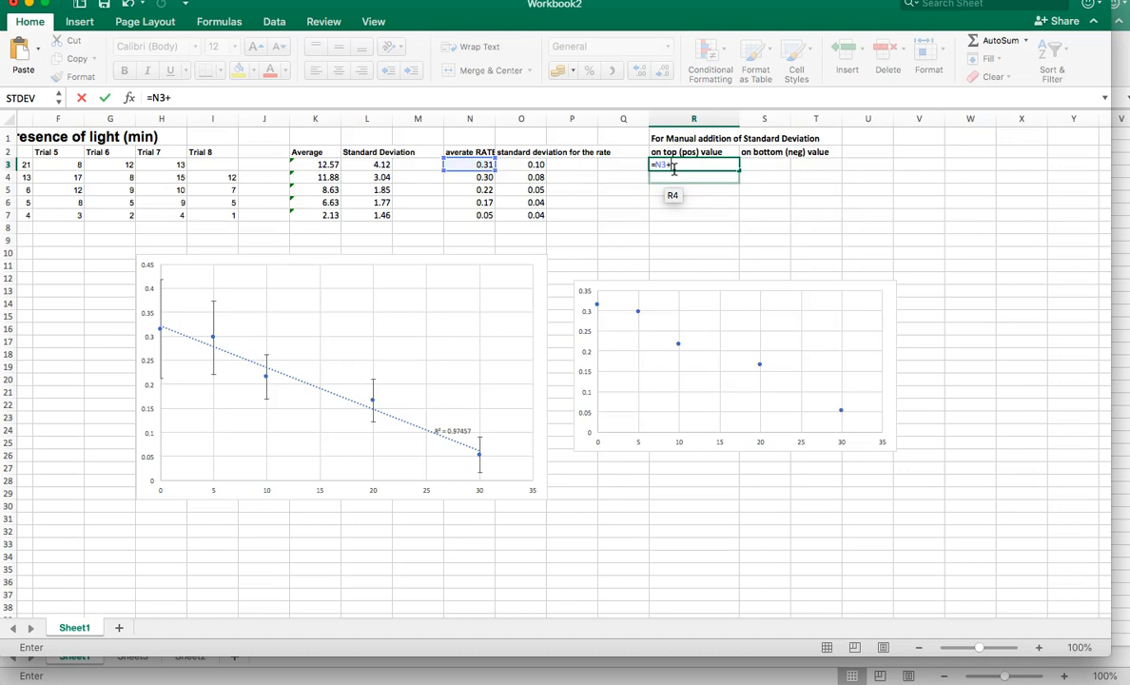
text(+O3)
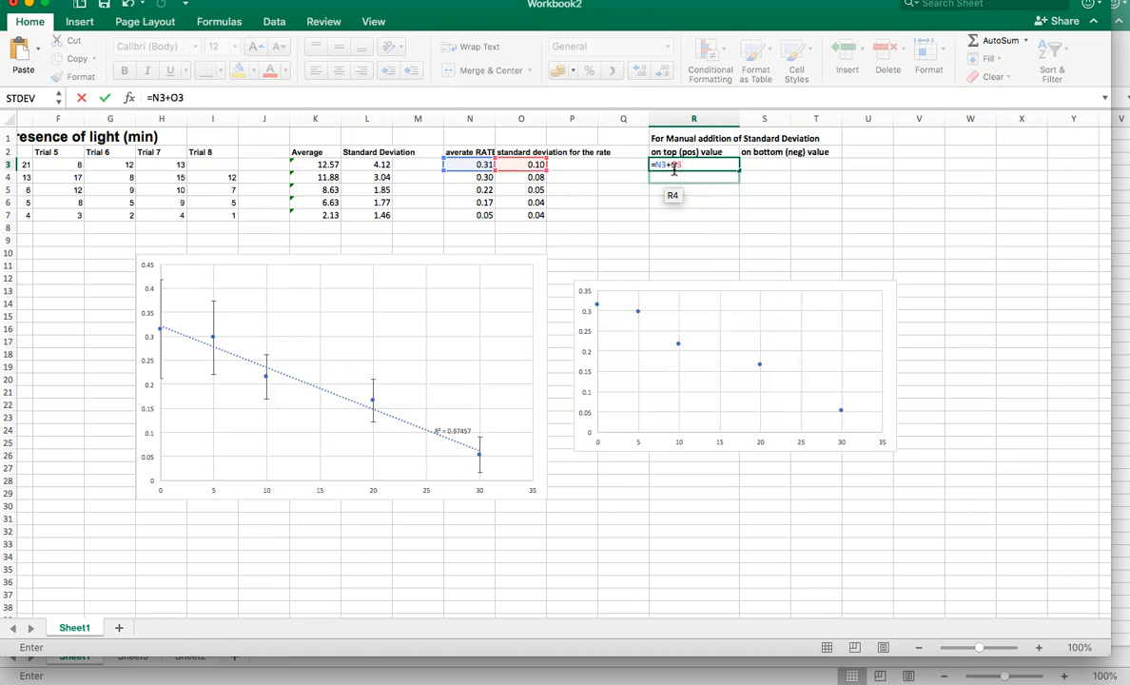
key(Return)
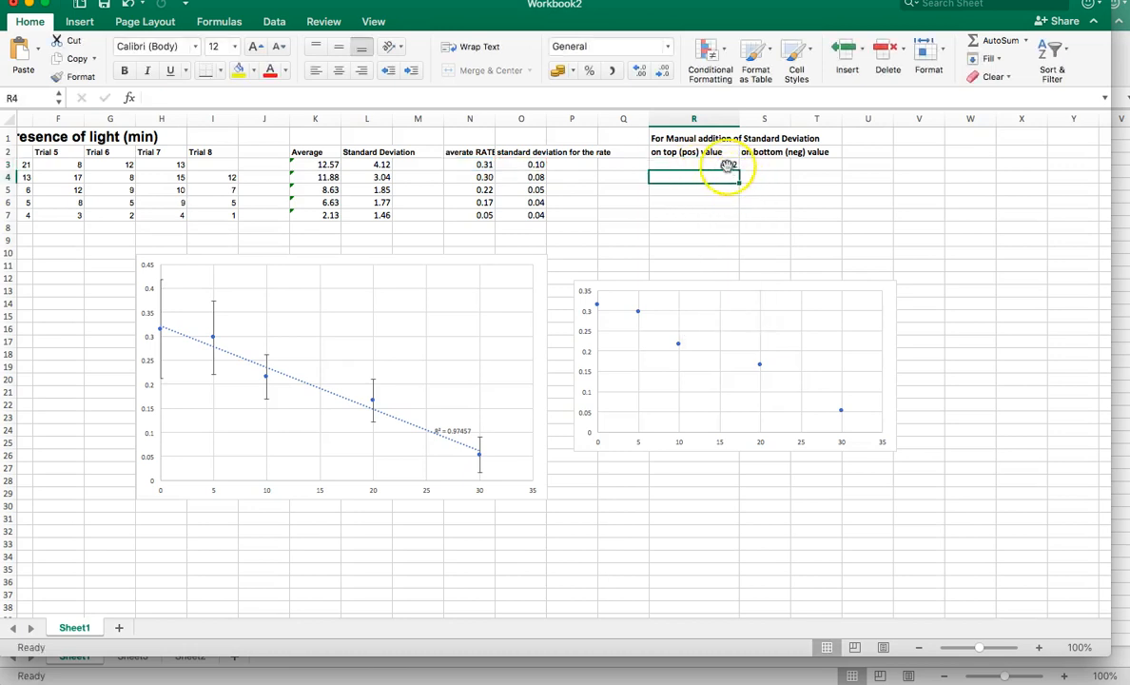
click(727, 165)
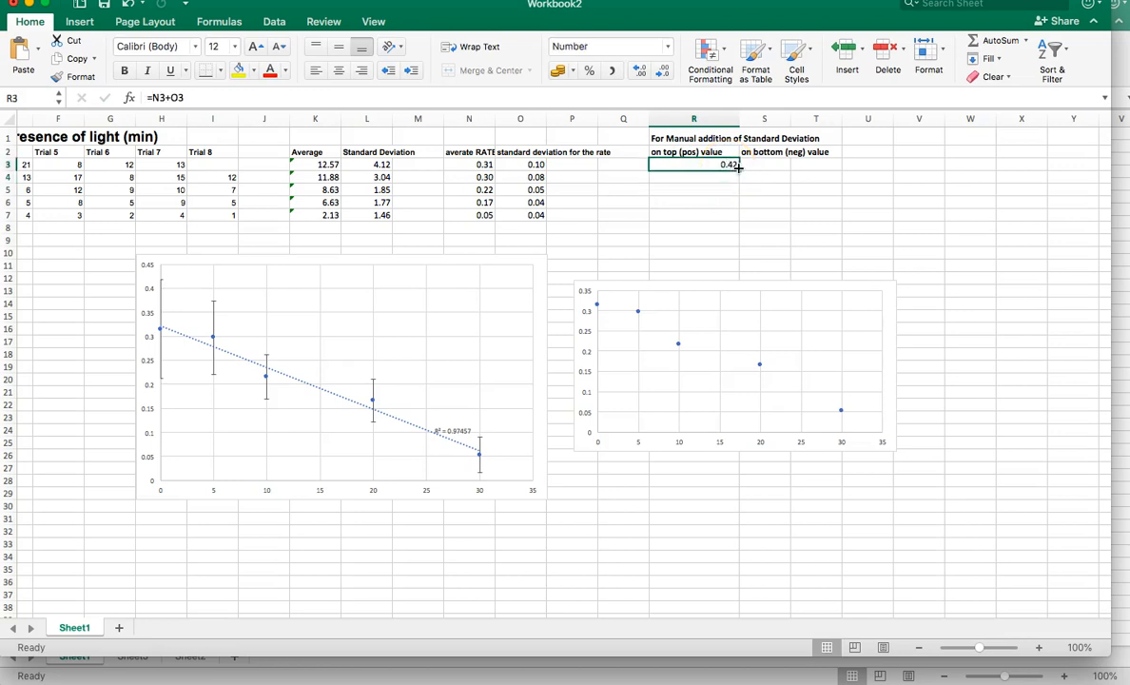
drag(738, 169, 729, 213)
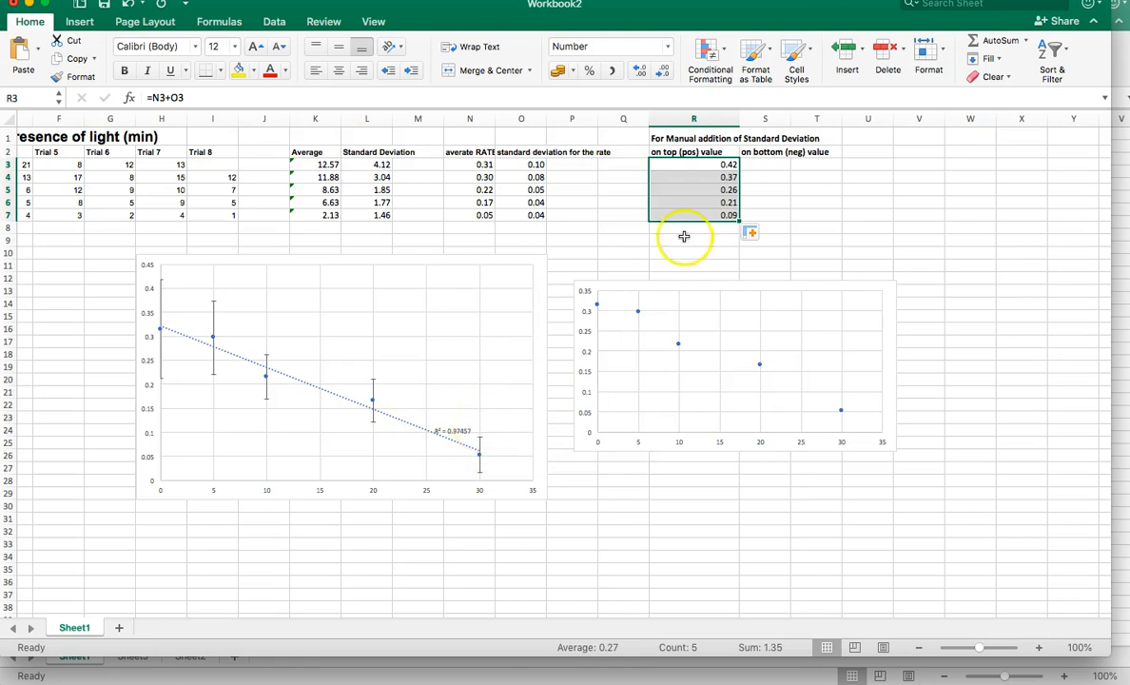
Enter =N3-O3 in S3 for the bottom (neg) value and fill the formula down to S7.
click(768, 163)
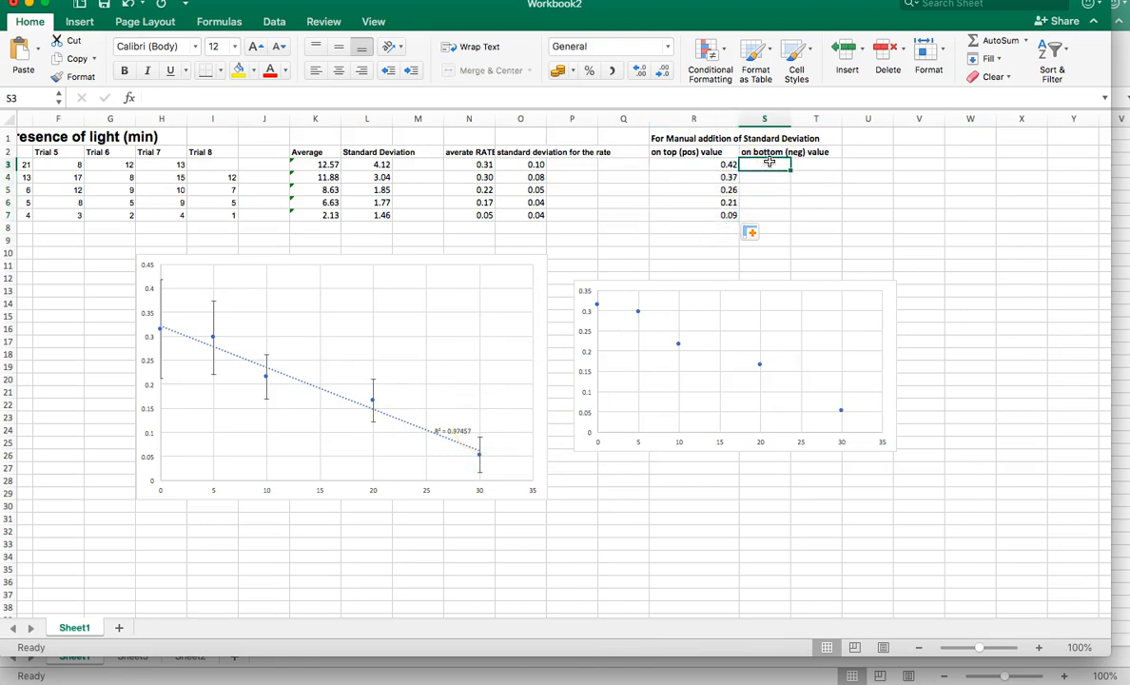
text(=)
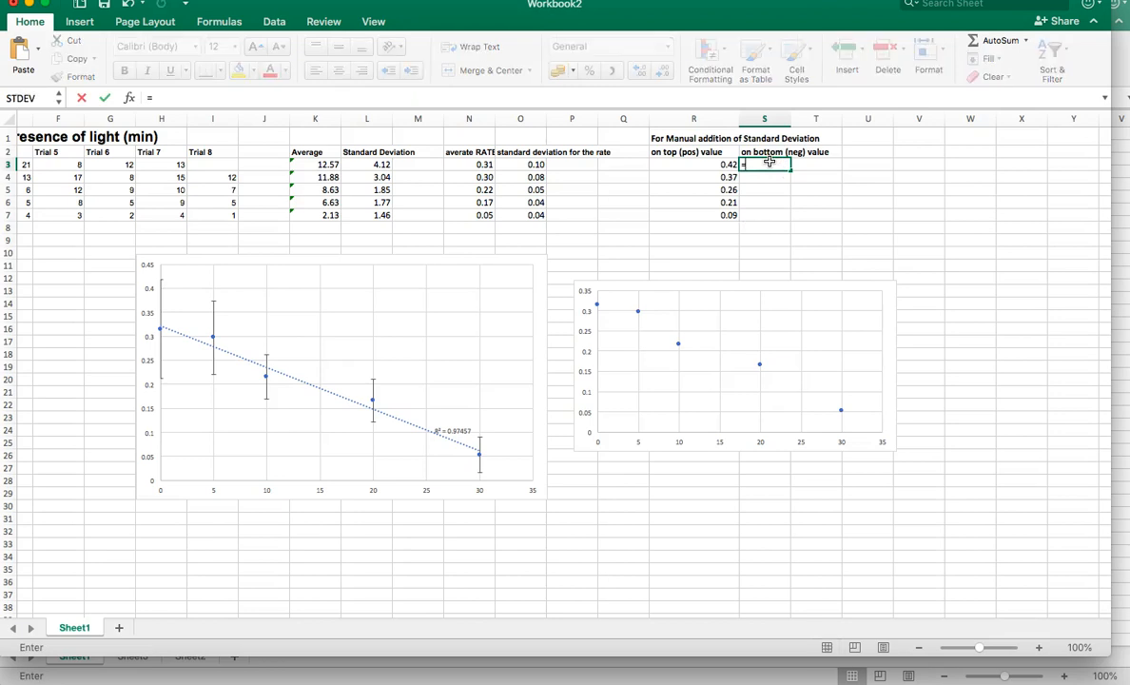
text(N3)
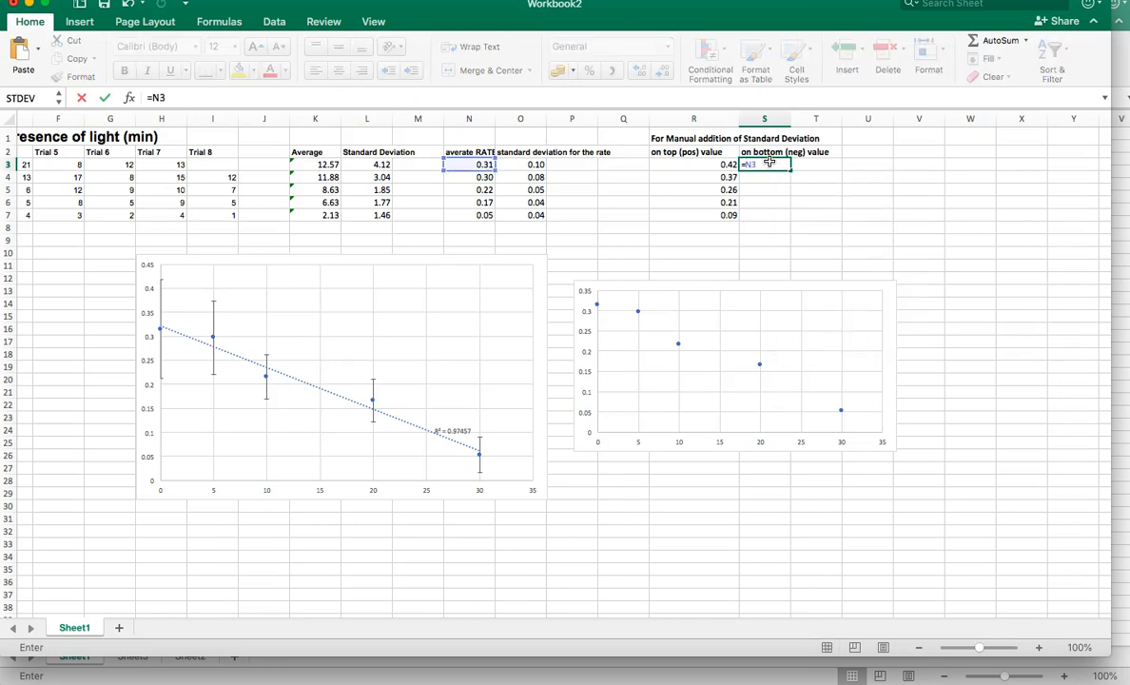
text(-O3)
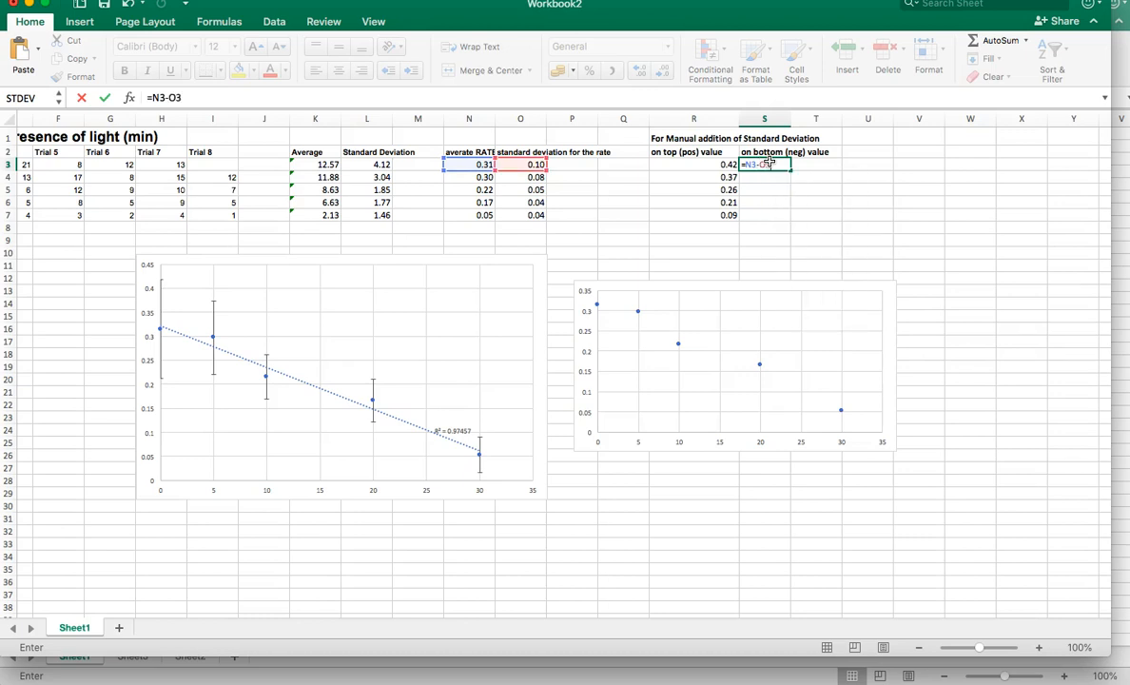
key(Return)
click(775, 166)
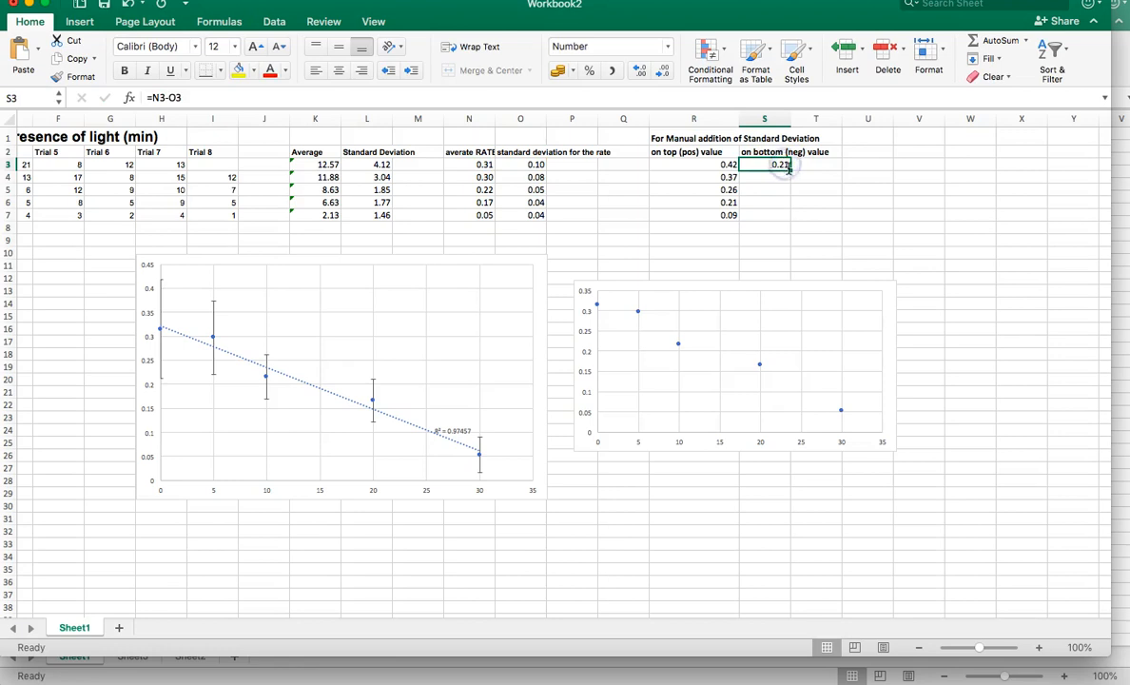
drag(790, 175, 800, 214)
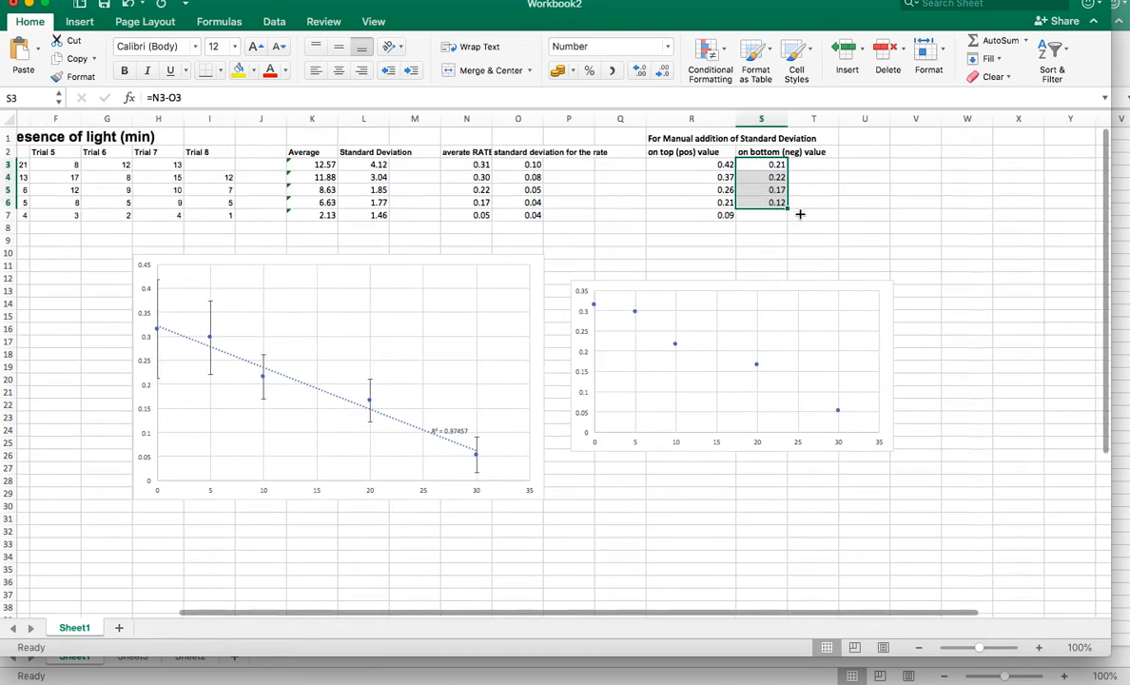
drag(784, 209, 785, 221)
click(813, 229)
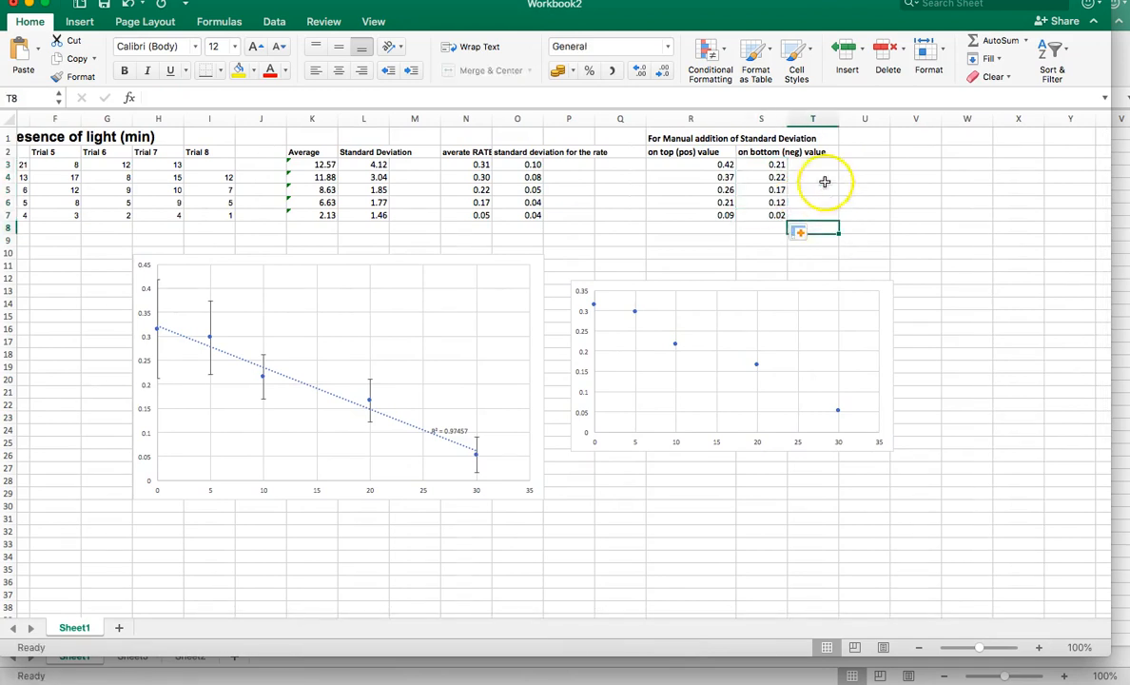
Set the vertical axis maximum of the chart without error bars to 0.45 and close the axis formatting.
click(737, 283)
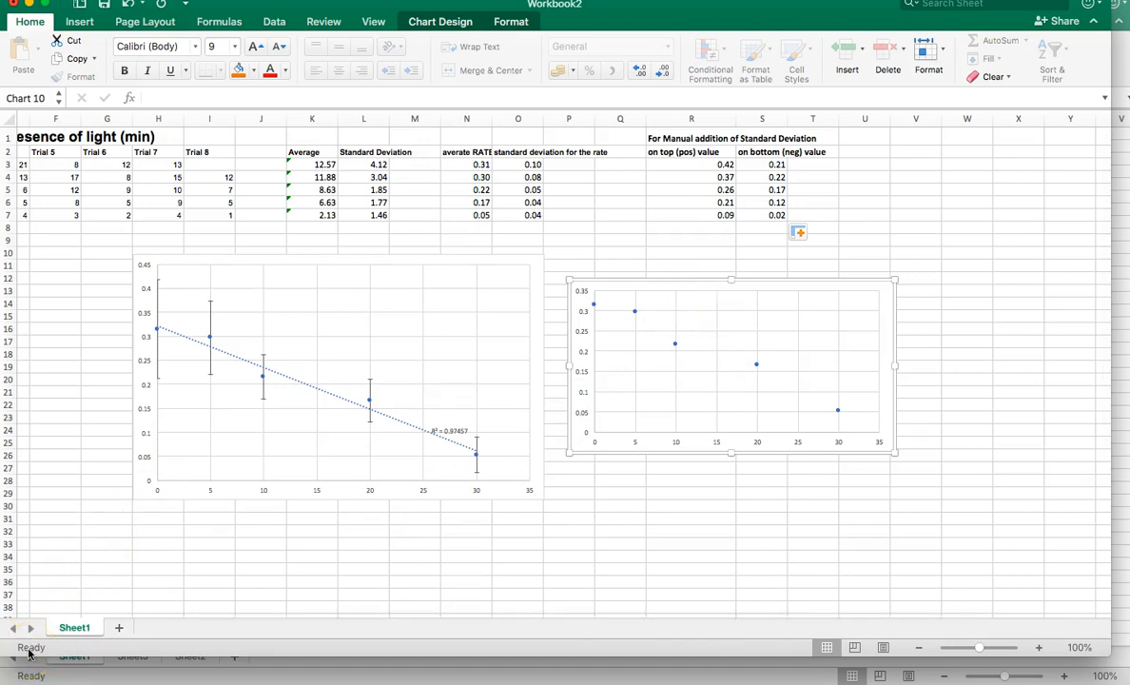
click(691, 568)
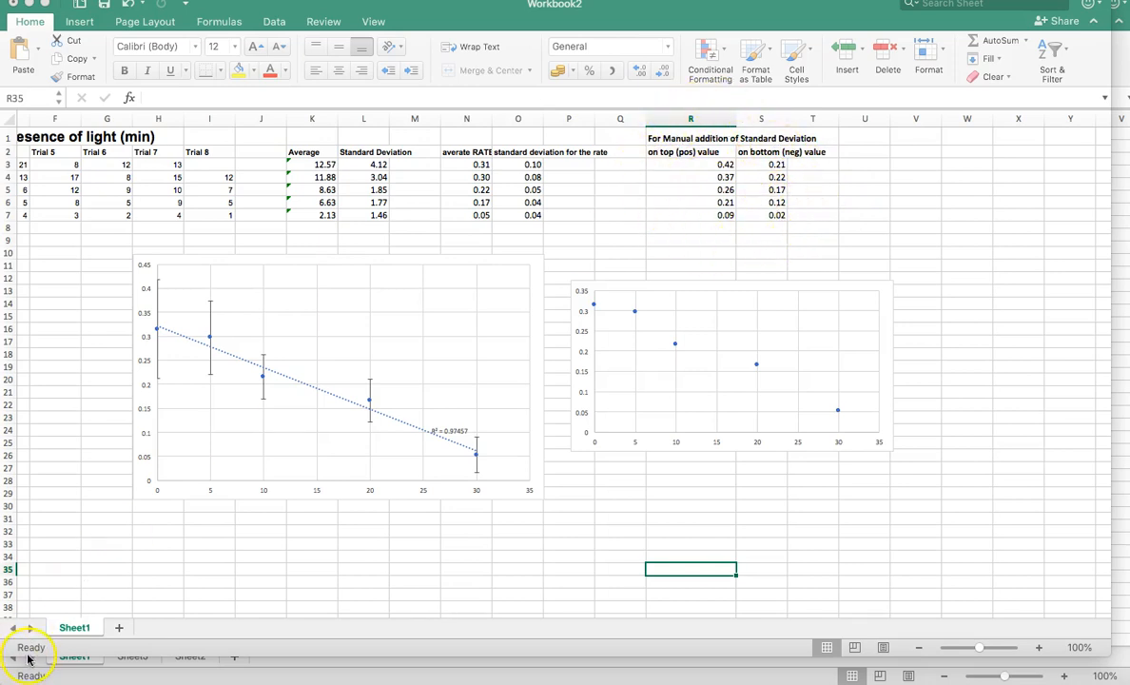
click(643, 362)
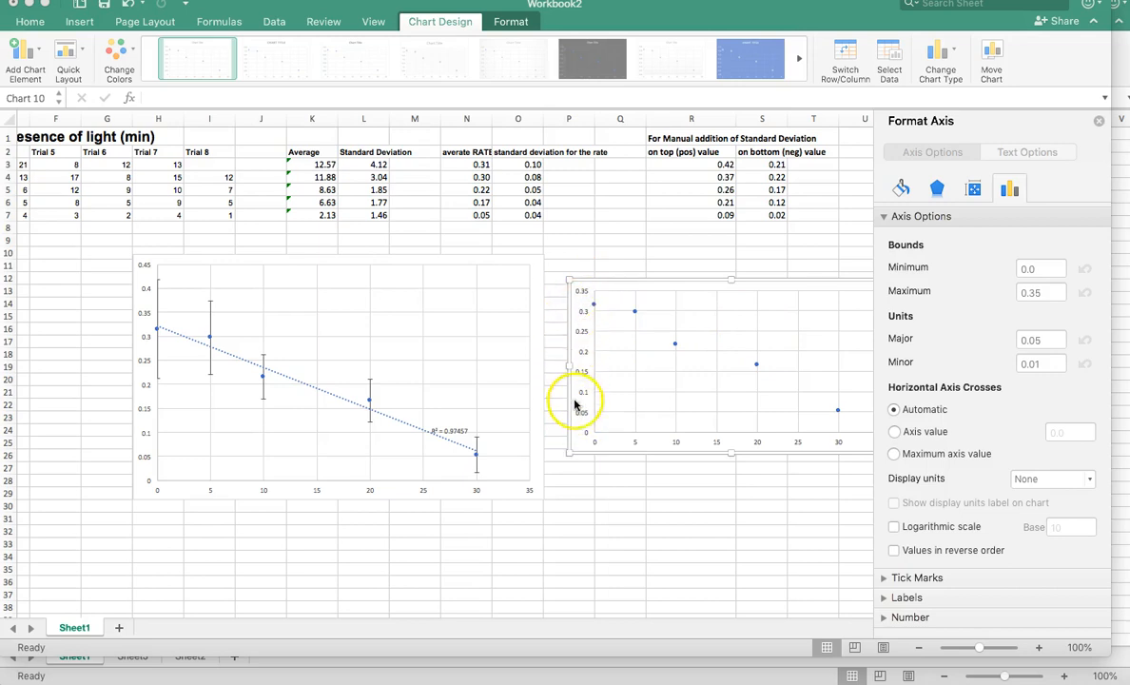
click(583, 296)
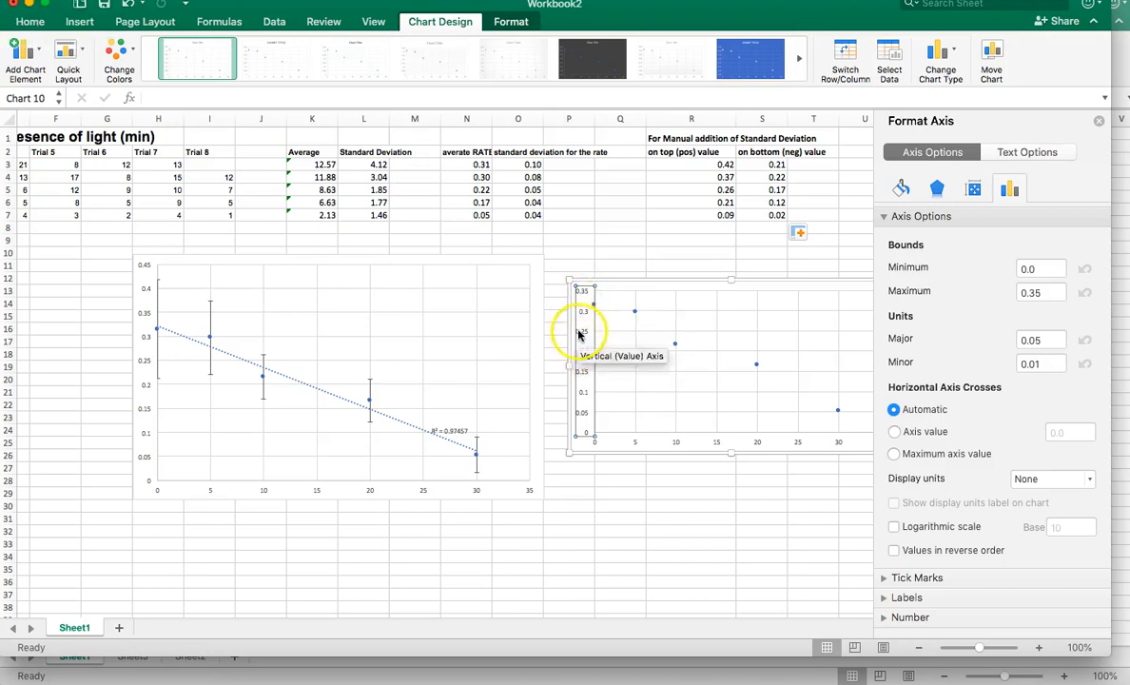
click(1043, 270)
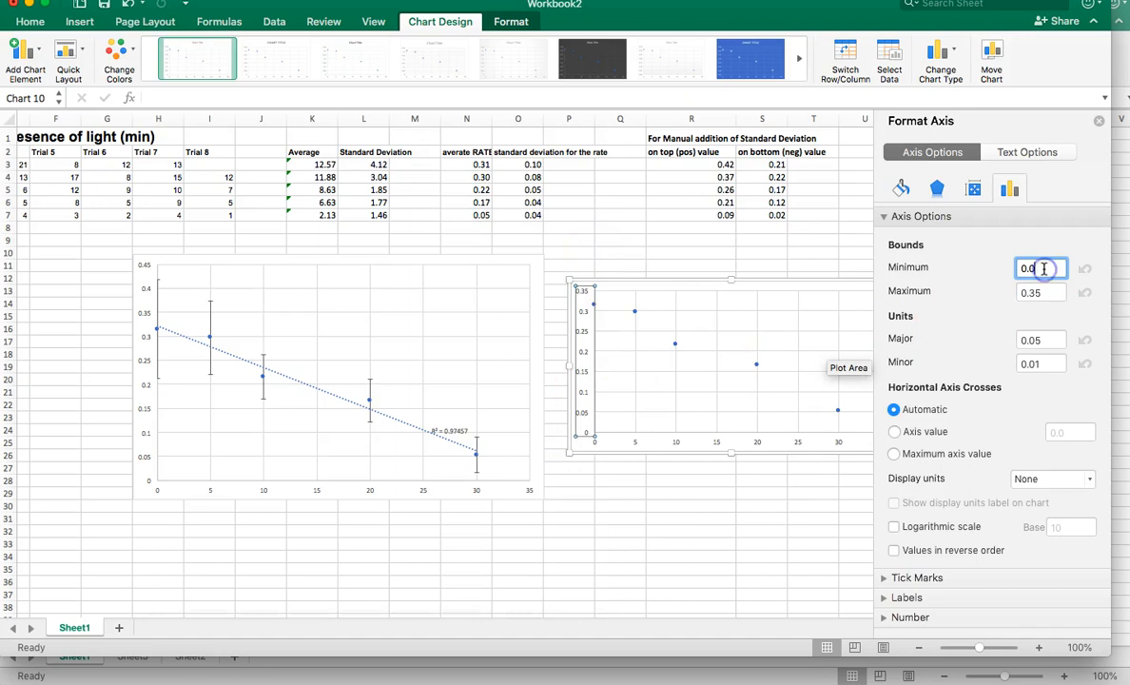
click(1041, 294)
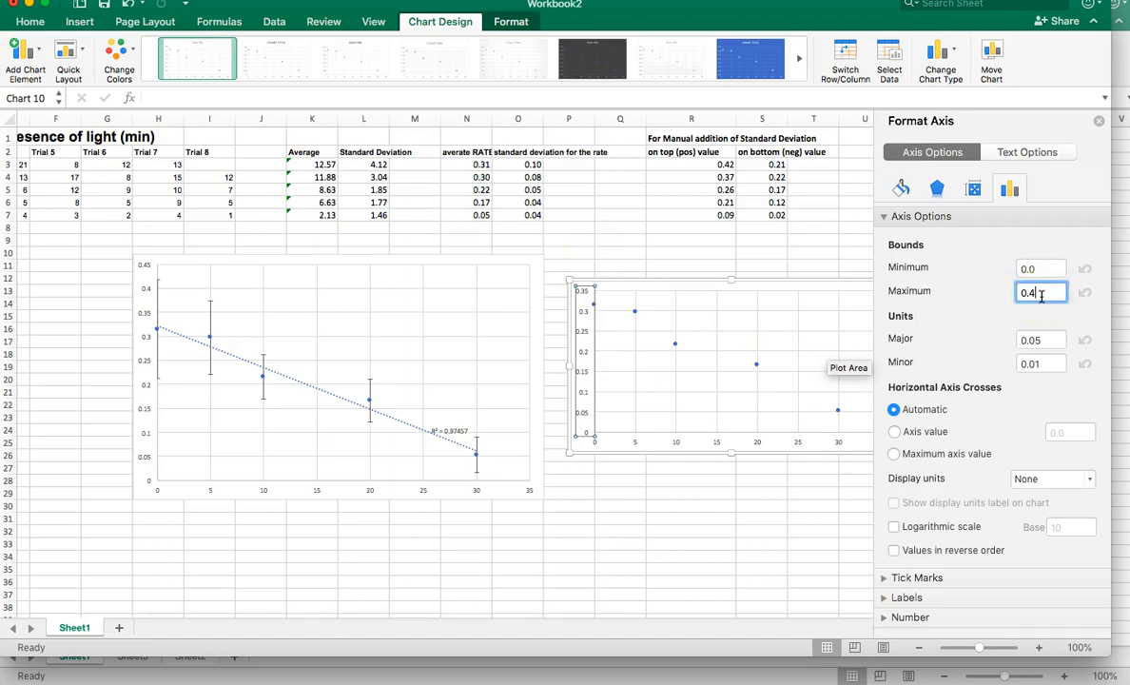
click(832, 529)
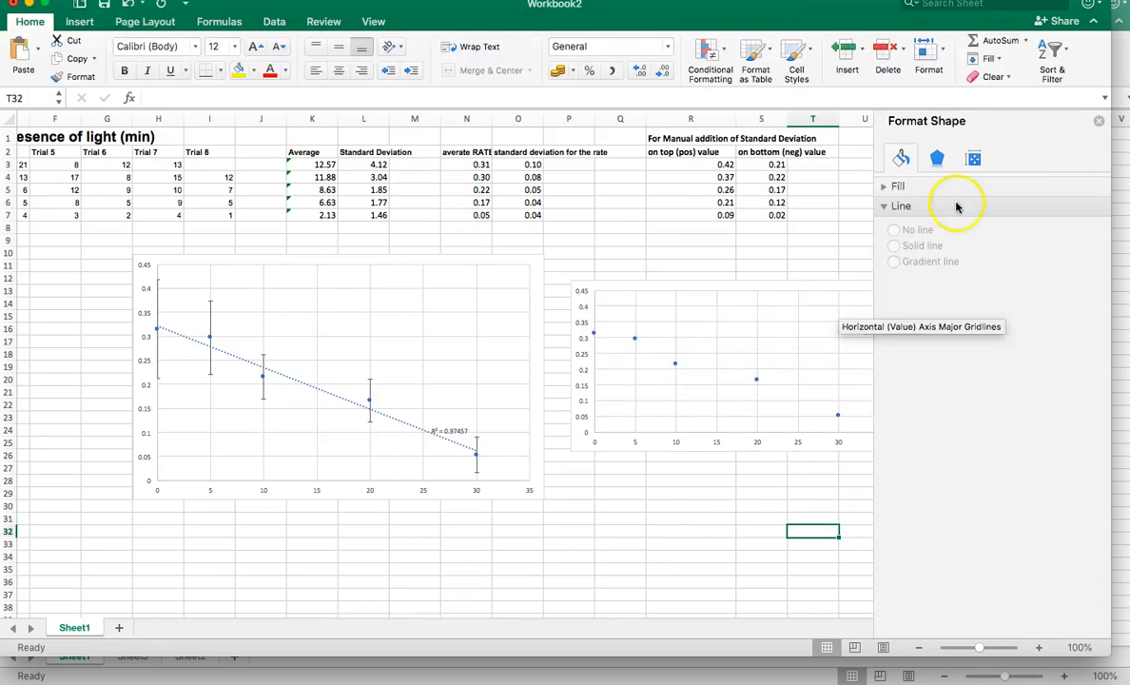
click(1098, 121)
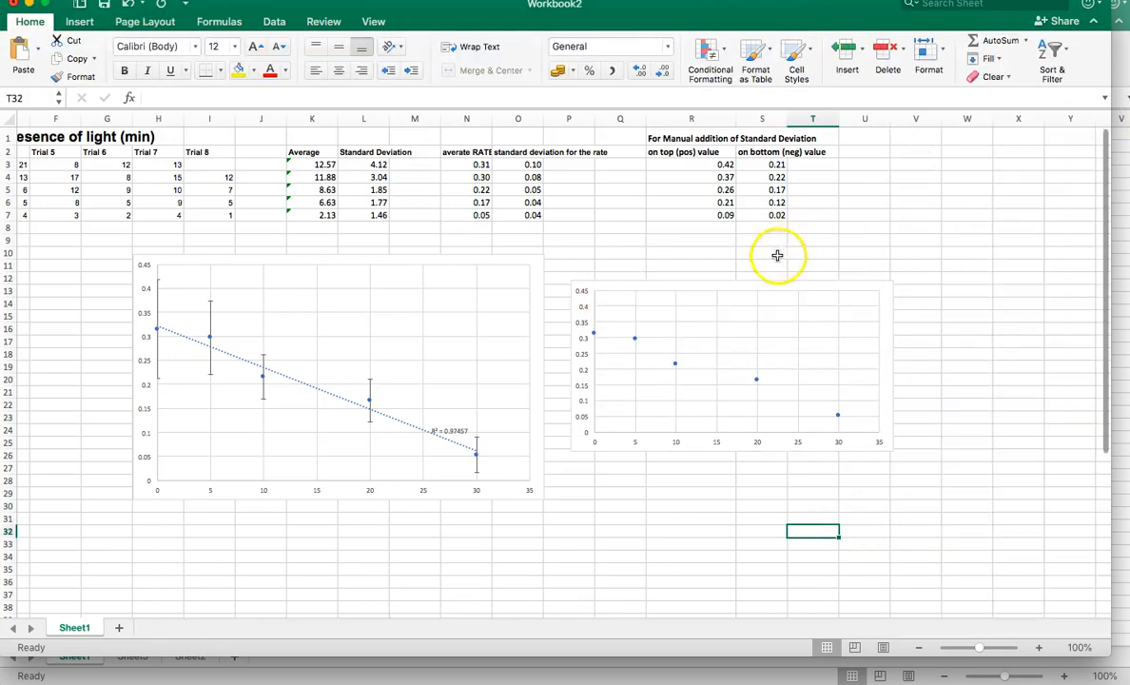
Bring the chart without error bars into a Google Docs drawing and draw a vertical line from the x=0 point up to about 0.42.
click(758, 285)
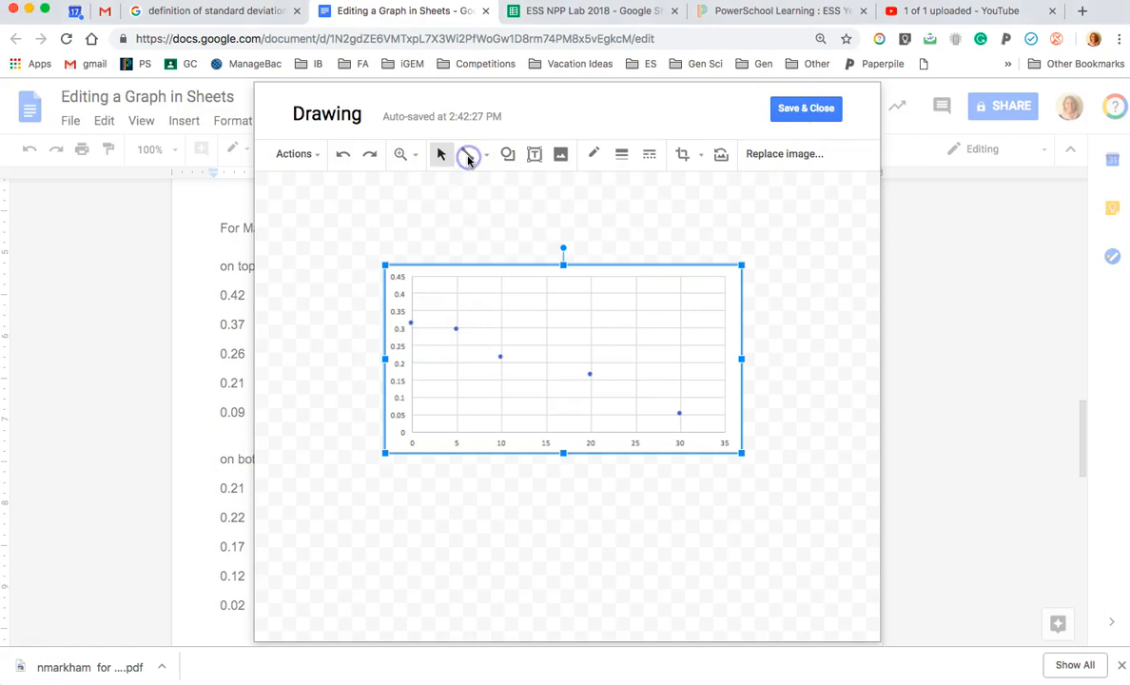
click(470, 156)
click(487, 156)
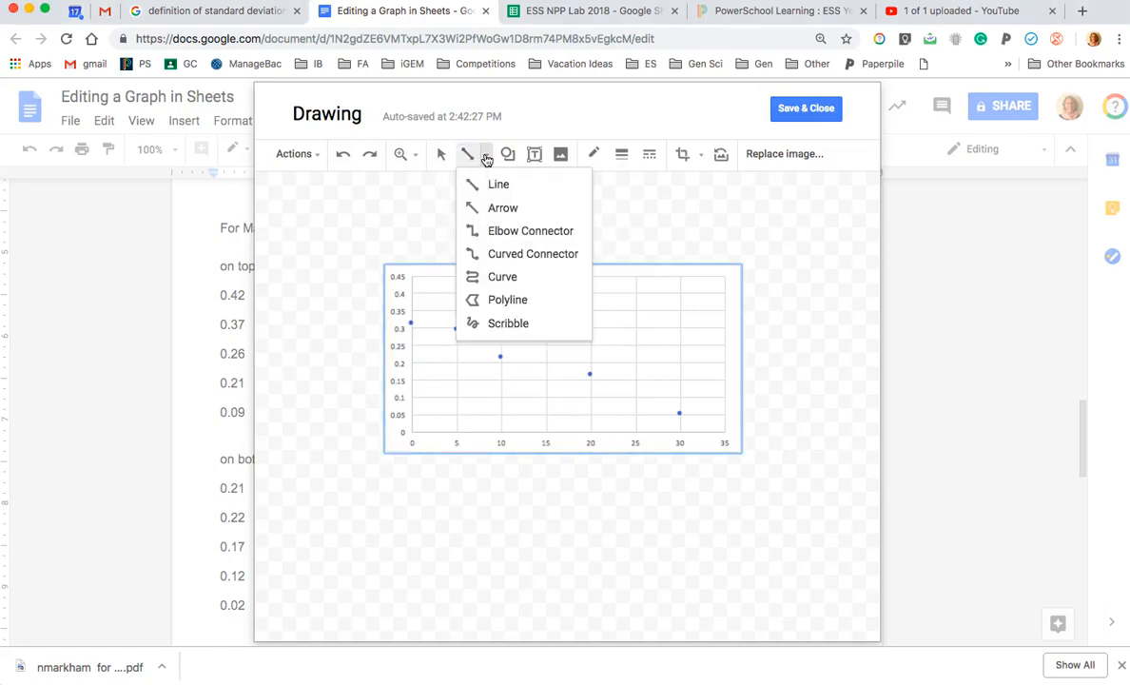
click(489, 186)
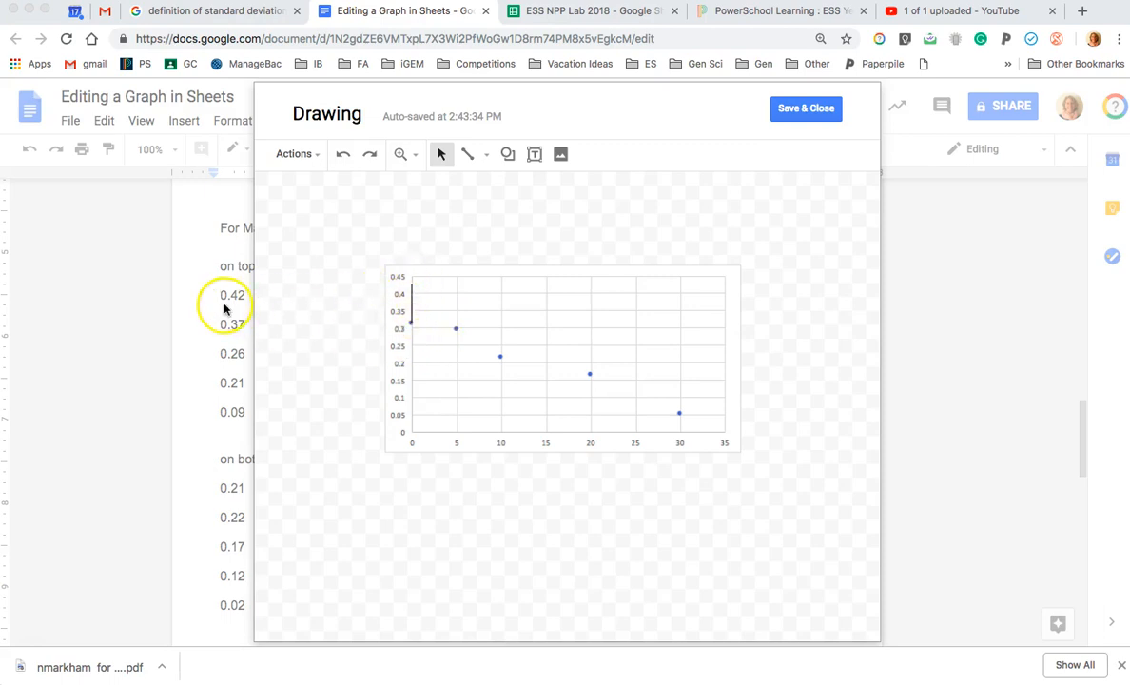
Set the weight of the vertical line above the x=0 point to 3px.
click(411, 310)
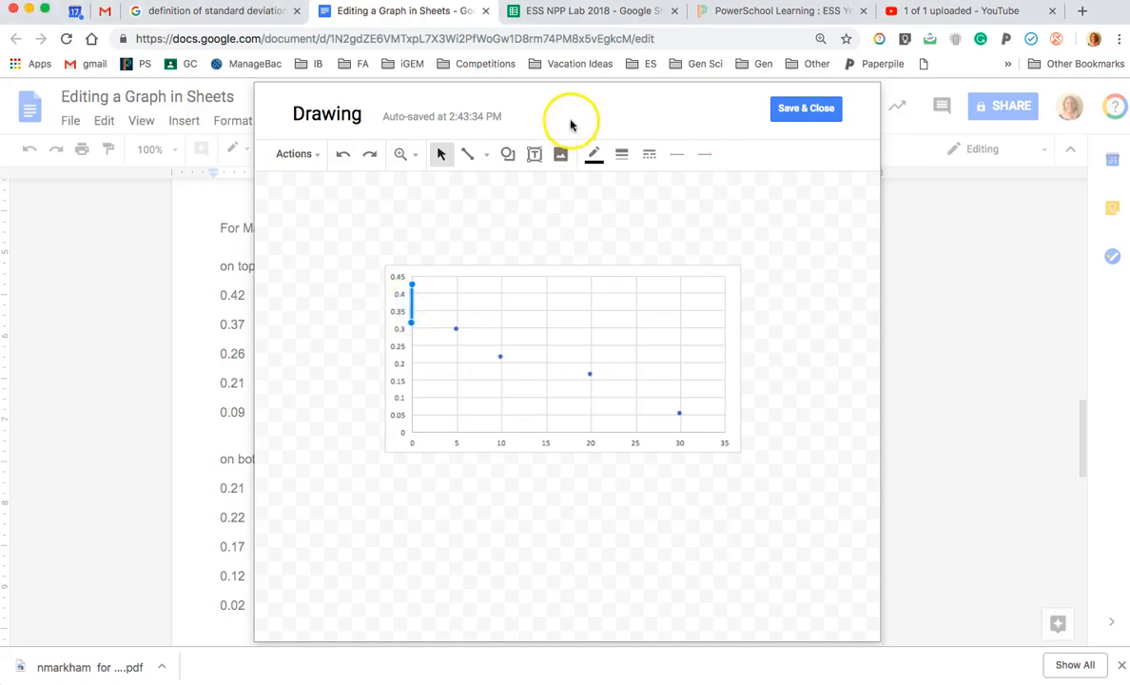
click(622, 154)
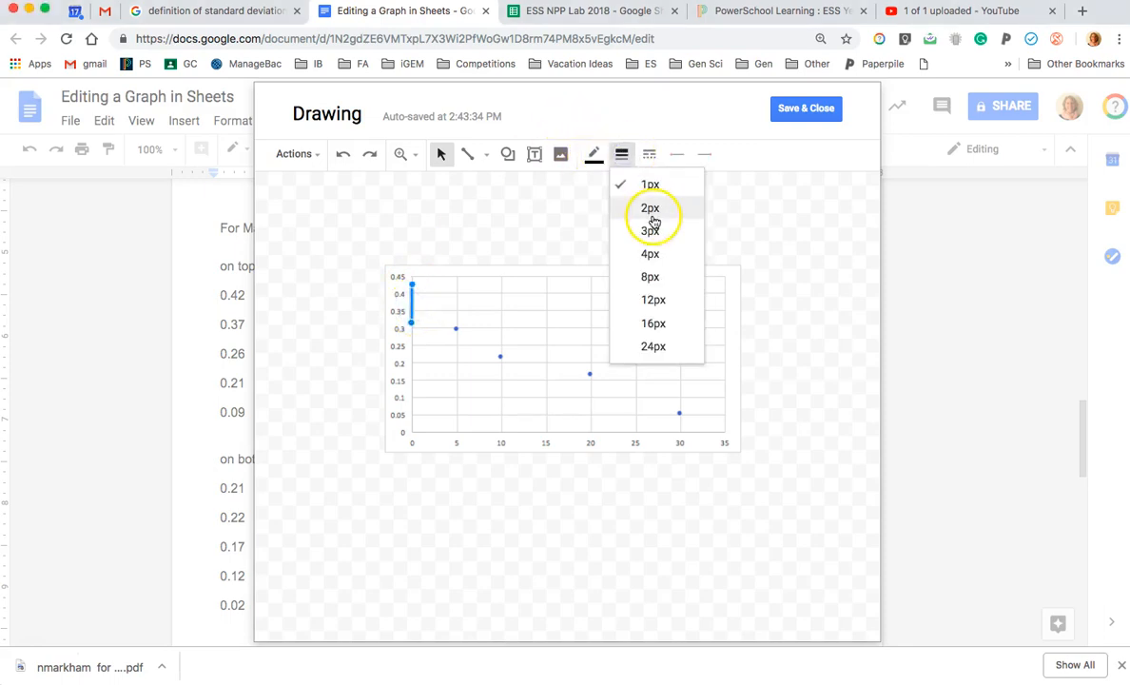
click(652, 234)
click(619, 243)
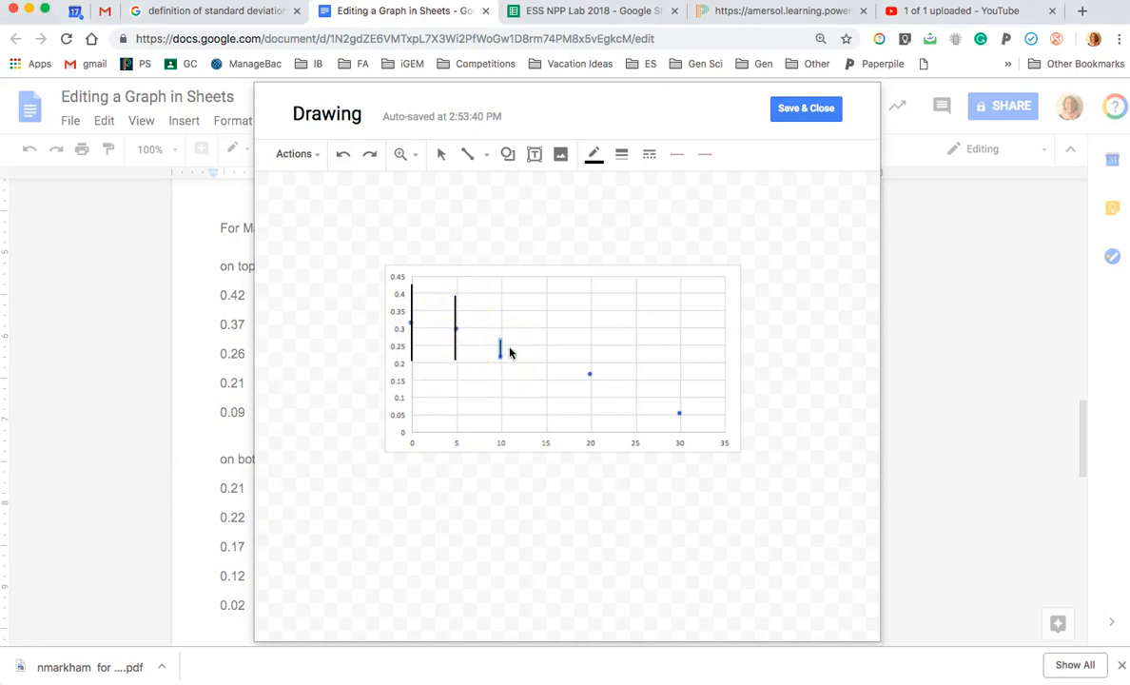
Set the weight of the short vertical line above the x=10 point to 2px.
click(511, 362)
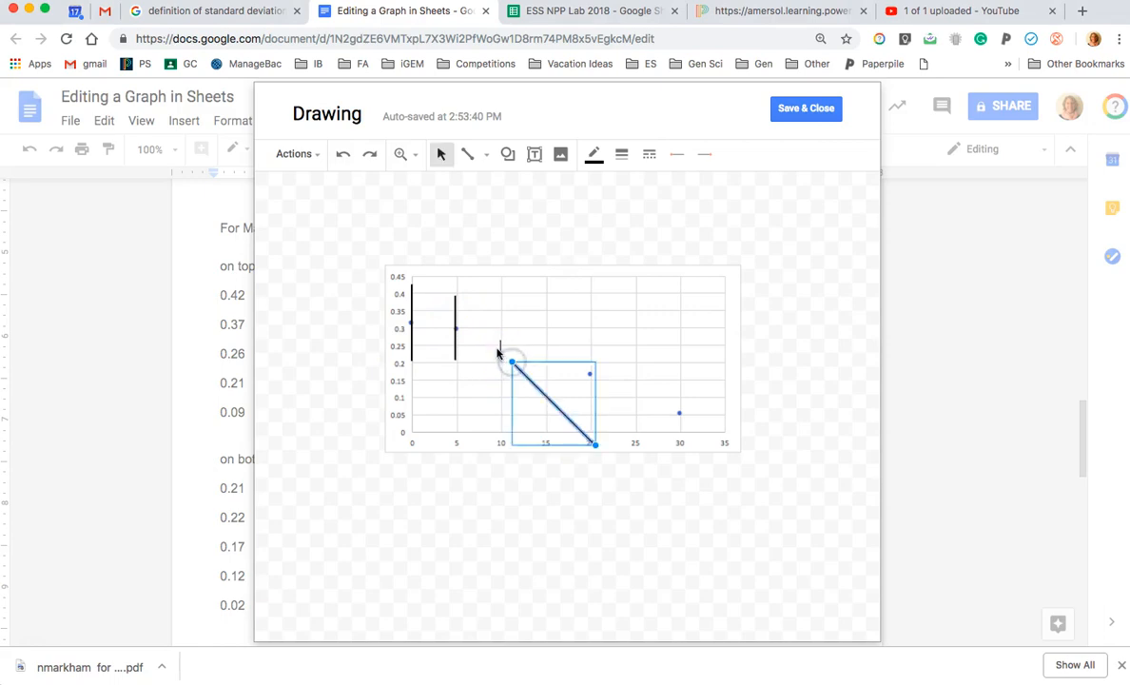
click(500, 350)
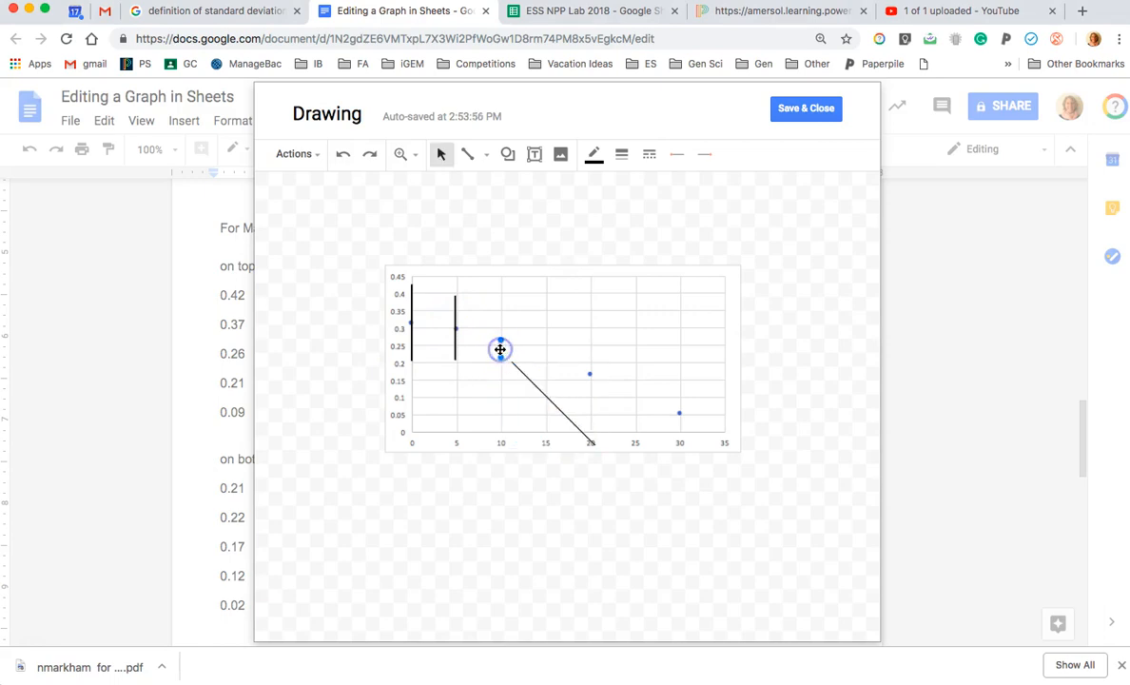
click(619, 158)
click(649, 208)
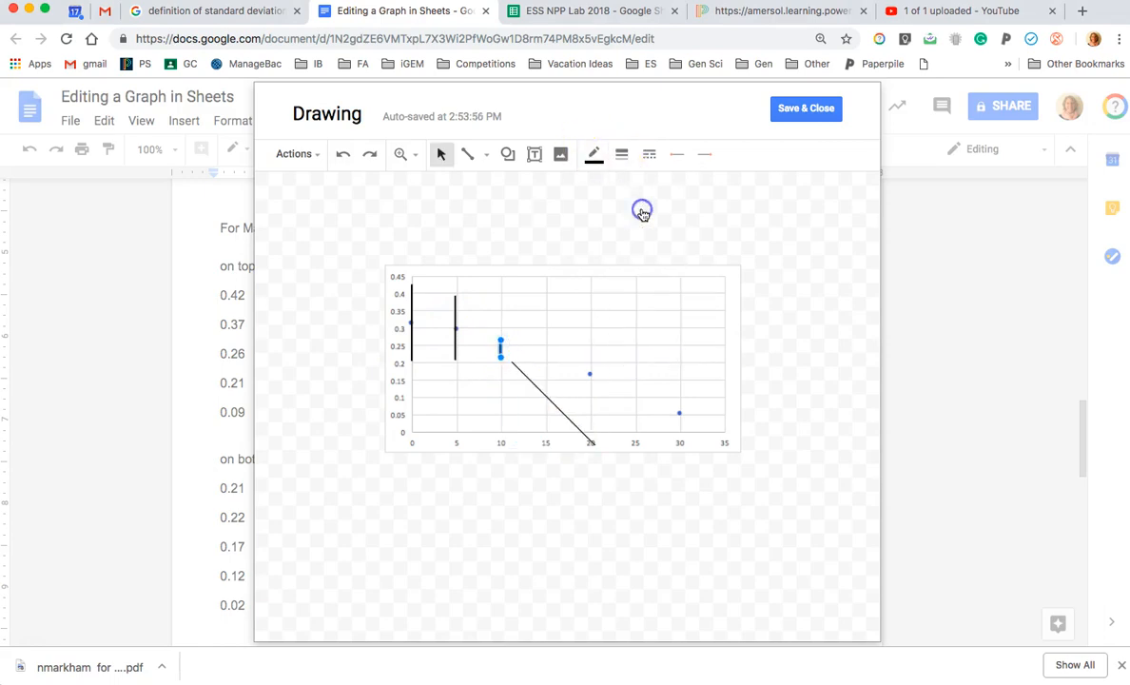
click(624, 159)
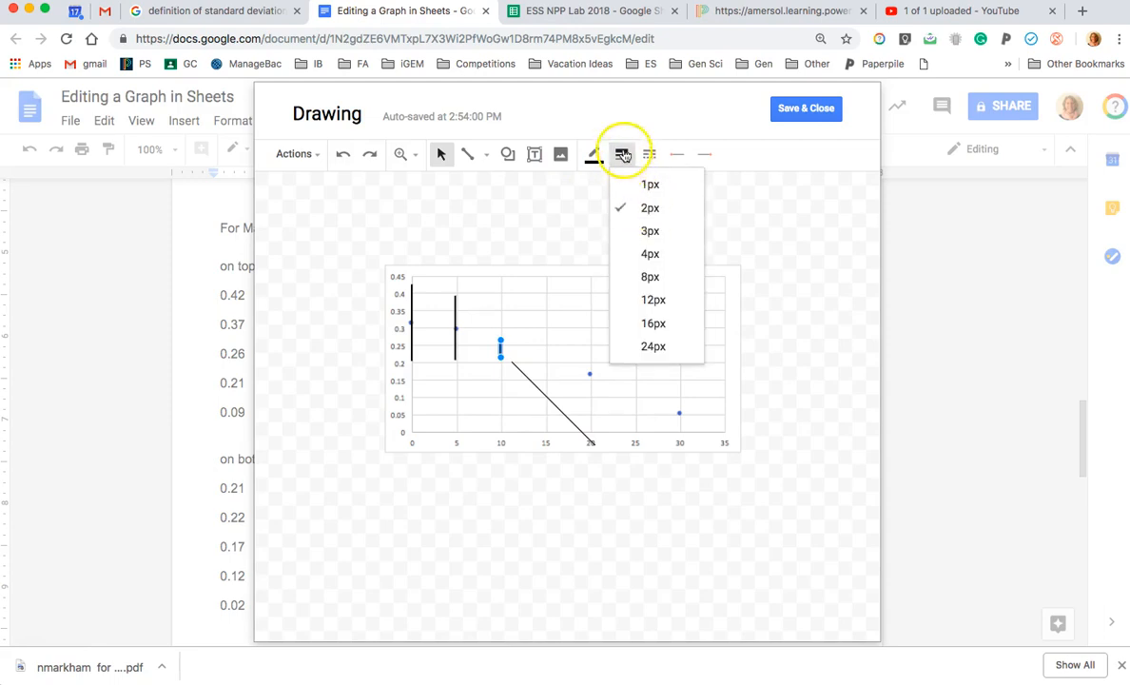
click(622, 155)
Duplicate the vertical line above the x=10 point and place the copy directly below that point.
click(533, 339)
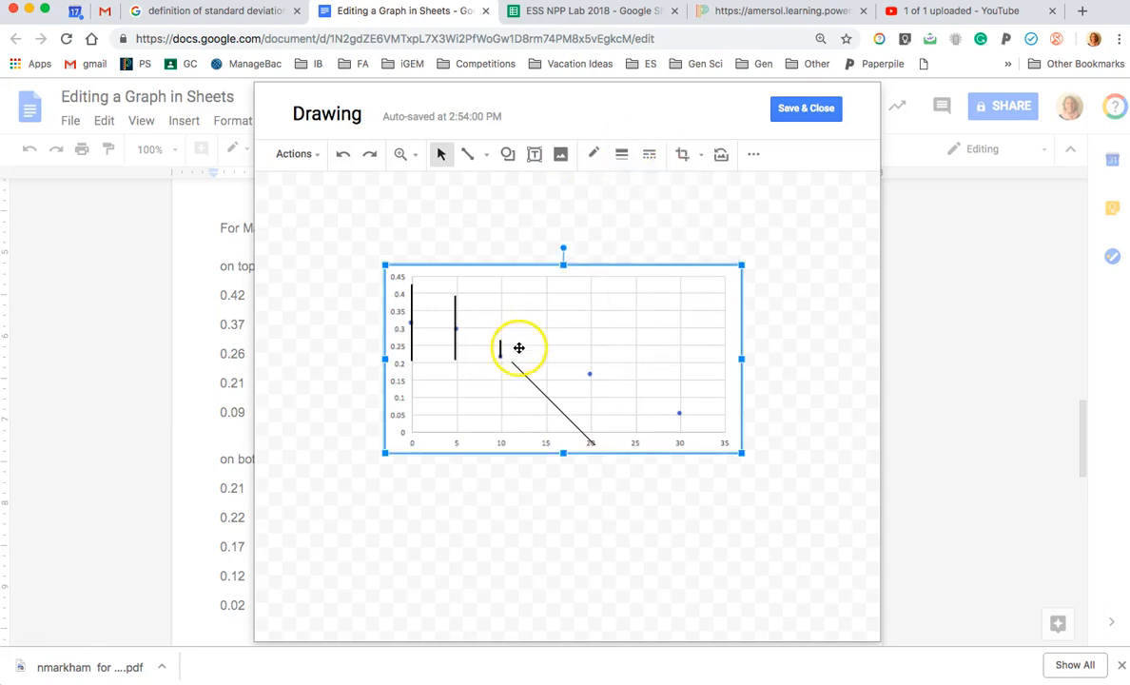
click(501, 348)
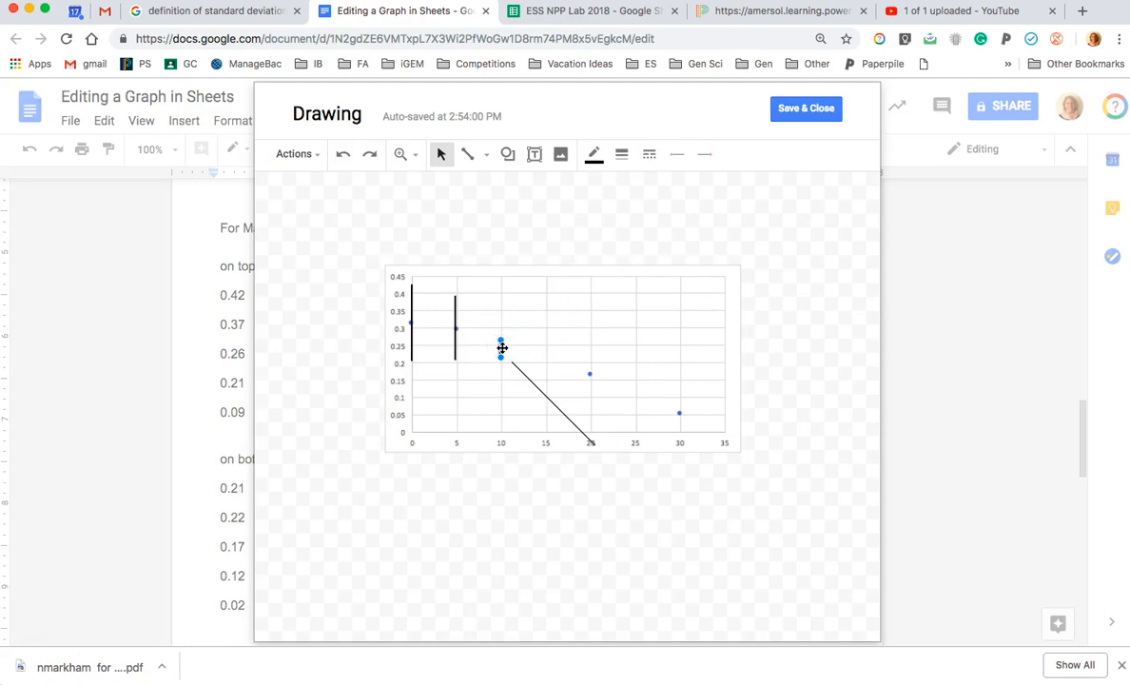
mouse_move(502, 348)
mouse_down()
mouse_move(515, 361)
mouse_move(506, 366)
mouse_up()
Delete the stray diagonal line and nudge the lower line at x=10 up to meet its data point.
click(526, 374)
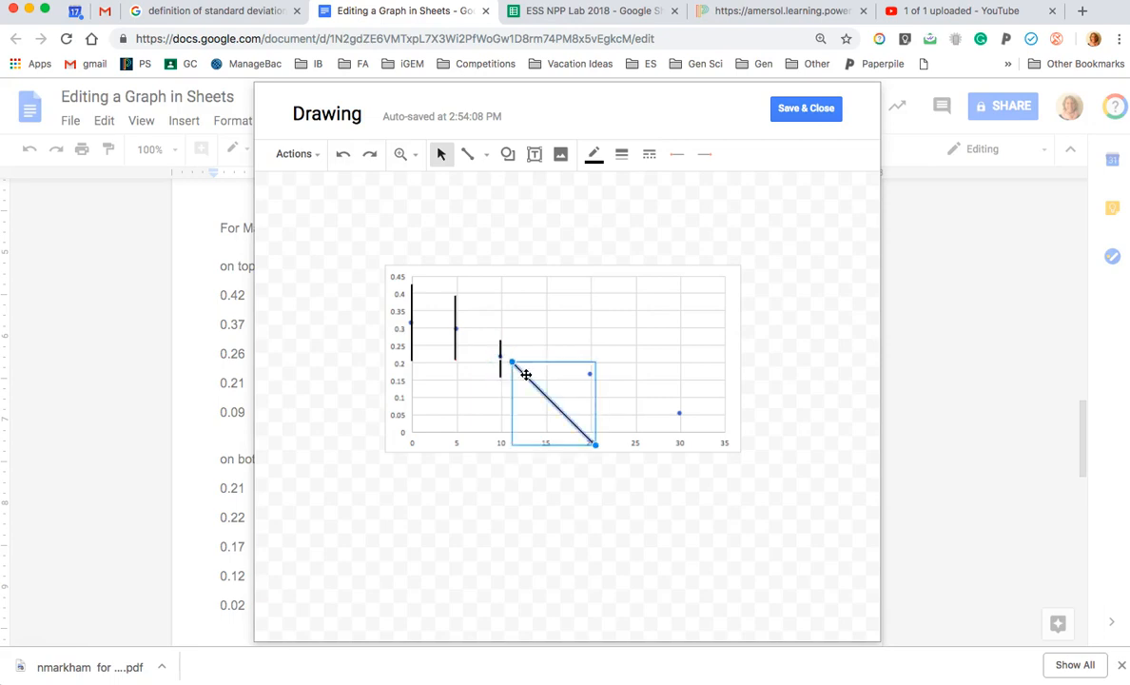
key(Delete)
click(507, 377)
click(500, 373)
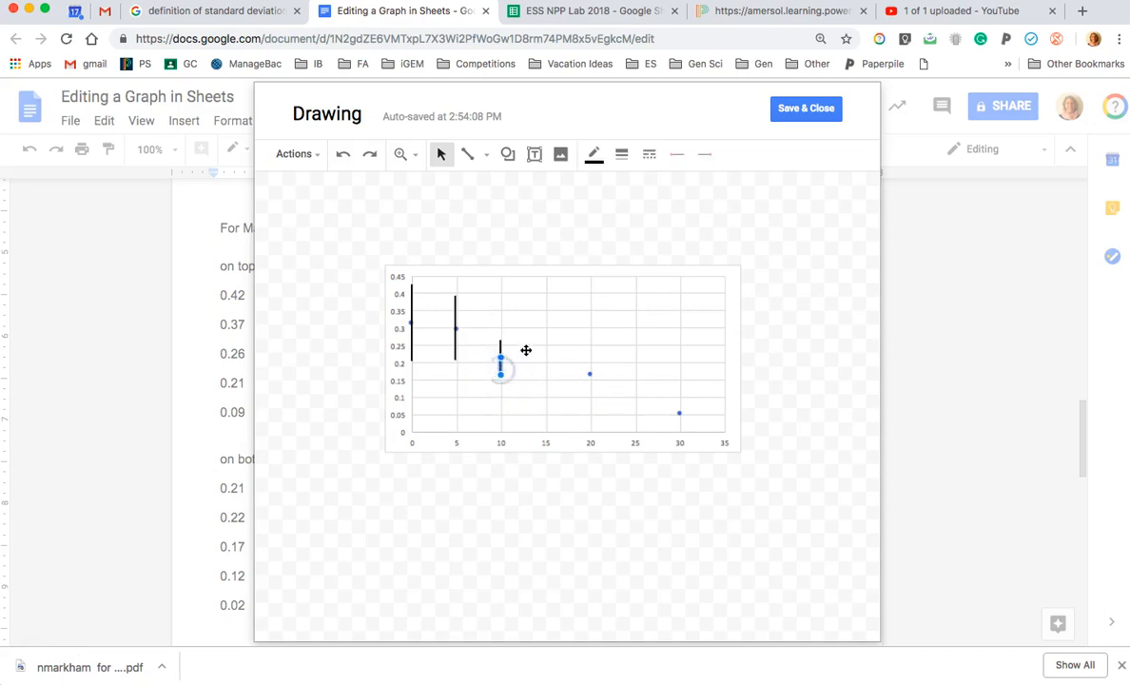
Add a text box above the chart reading "Graph #1: Effect of light exposure on fruit eaten by bats" and move it clear of the chart.
click(525, 350)
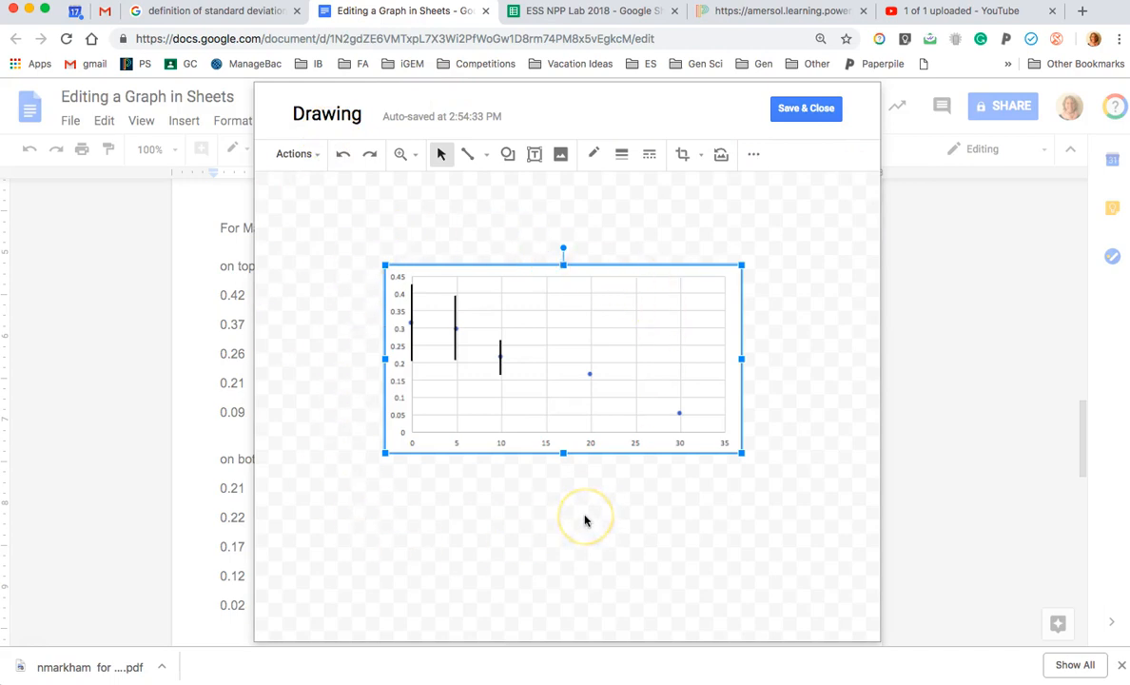
click(534, 156)
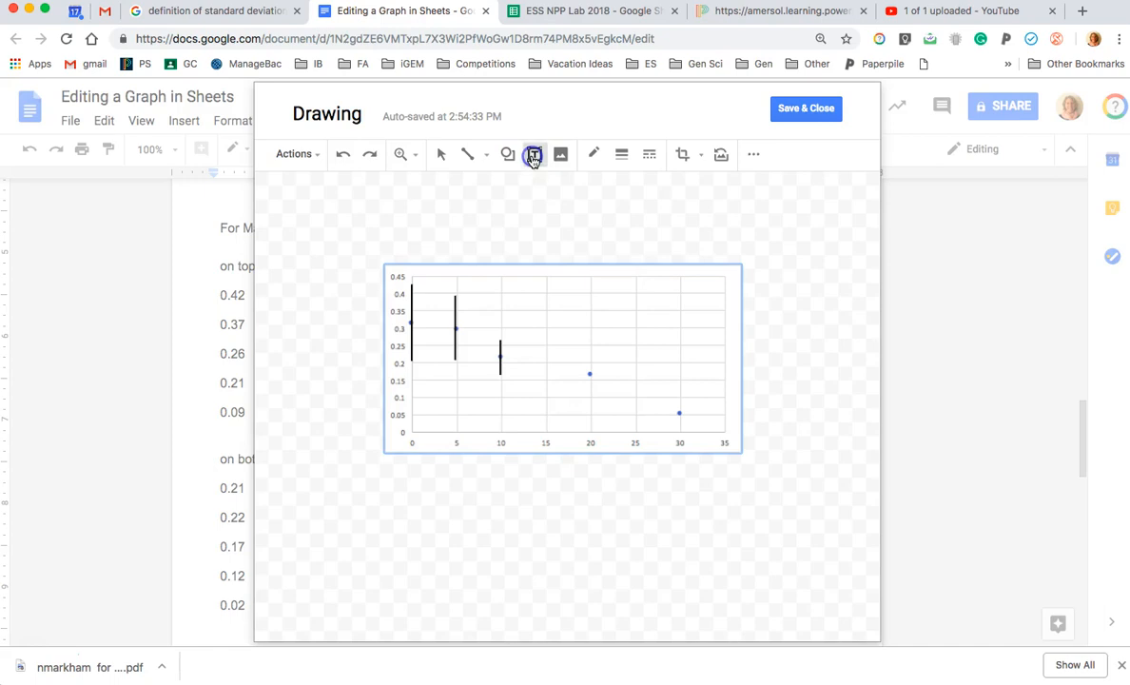
click(386, 235)
text(Gr)
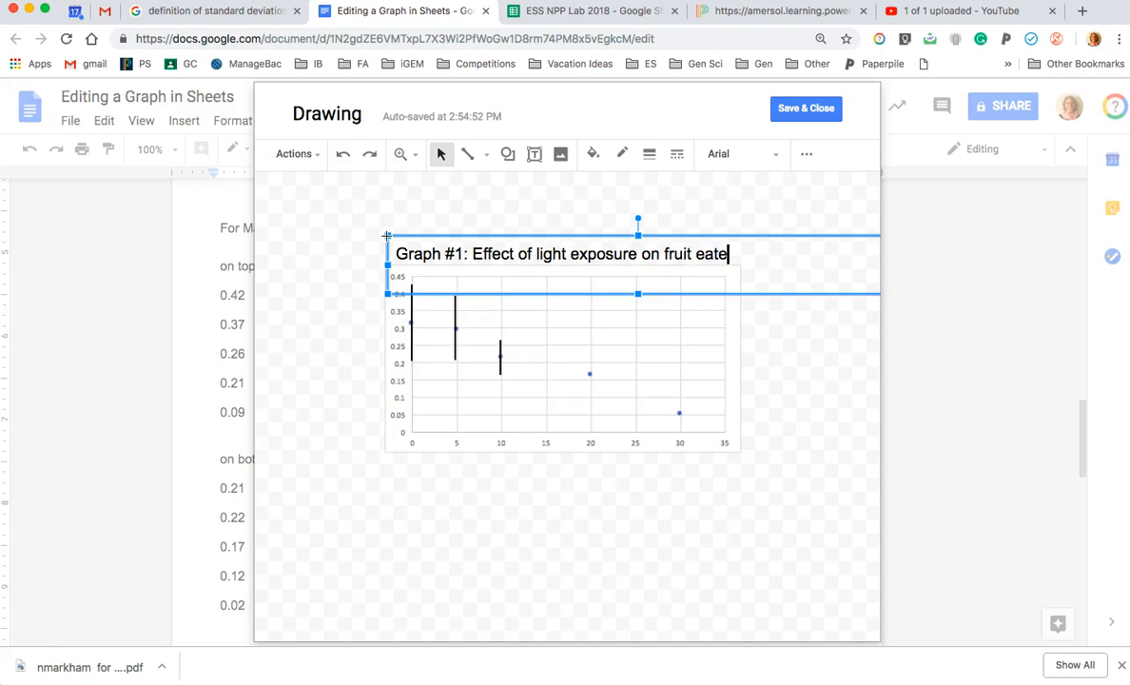
click(481, 411)
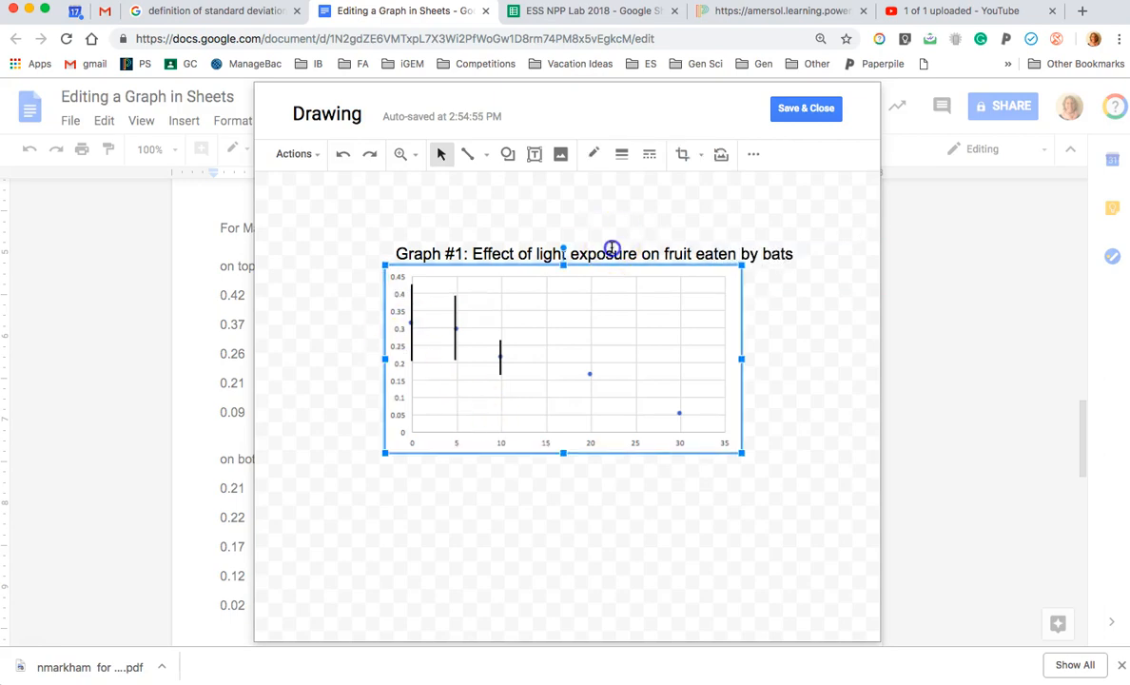
click(612, 251)
drag(616, 232, 600, 217)
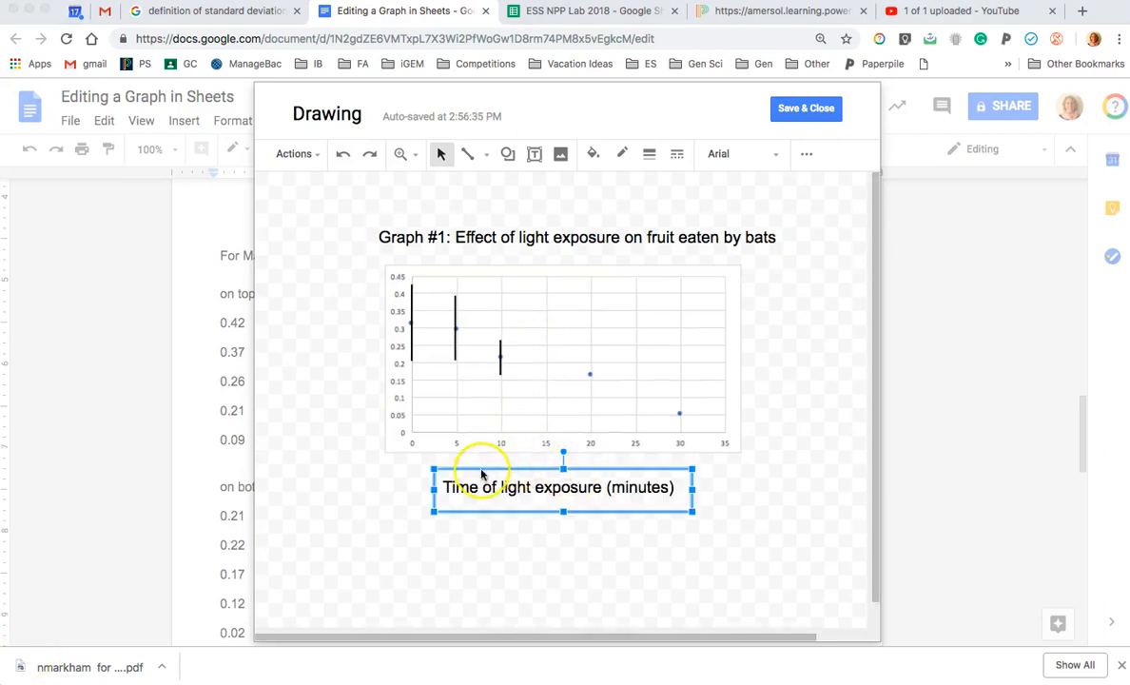
Add a text box below the x-axis label reading "Average Rate (gm⁻²hr⁻¹)".
click(533, 153)
click(449, 566)
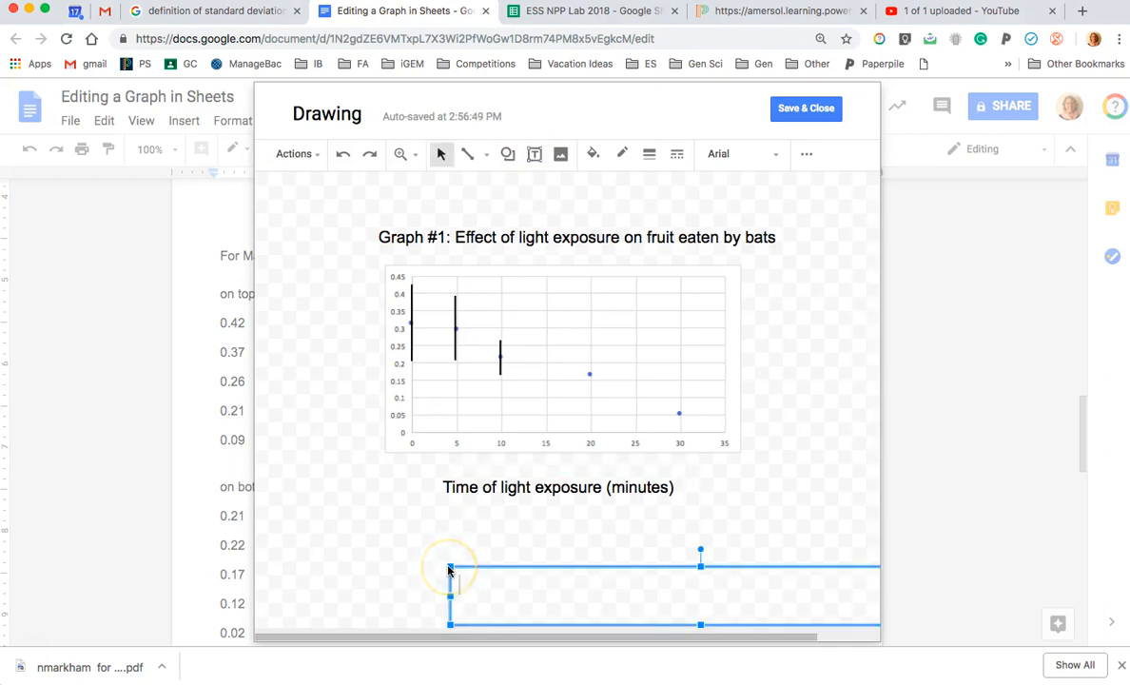
text(Average Rate (gm⁻²hr⁻¹))
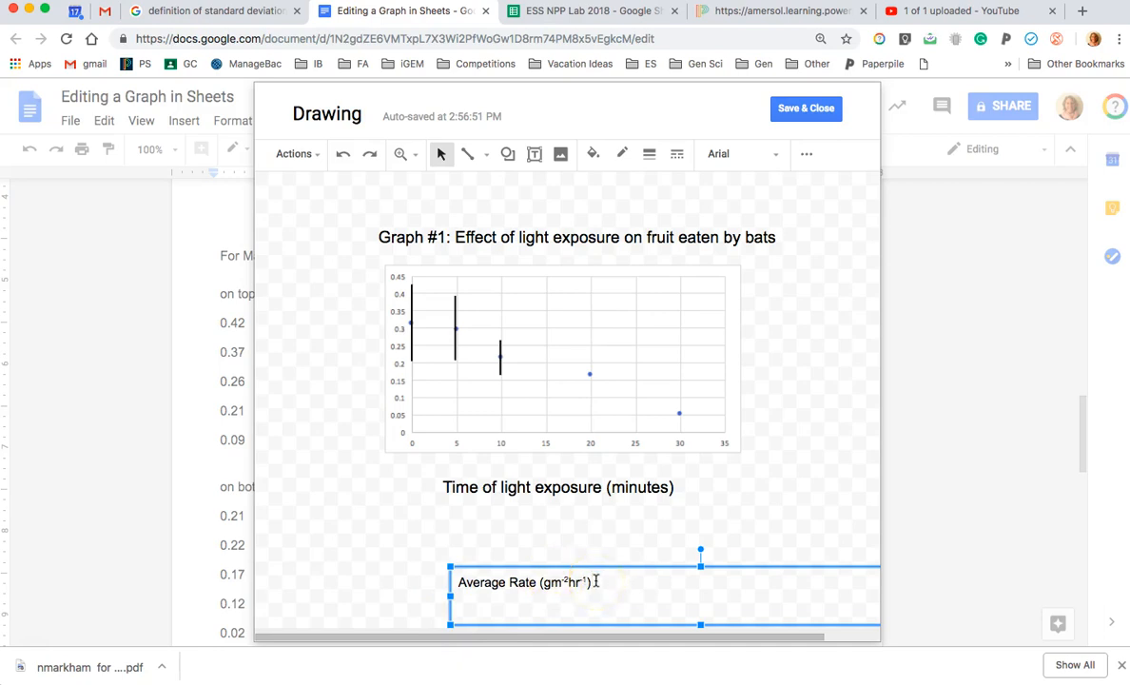
Shrink the Average Rate text box around its text and place it rotated to read upward alongside the chart's y-axis.
drag(690, 565, 565, 533)
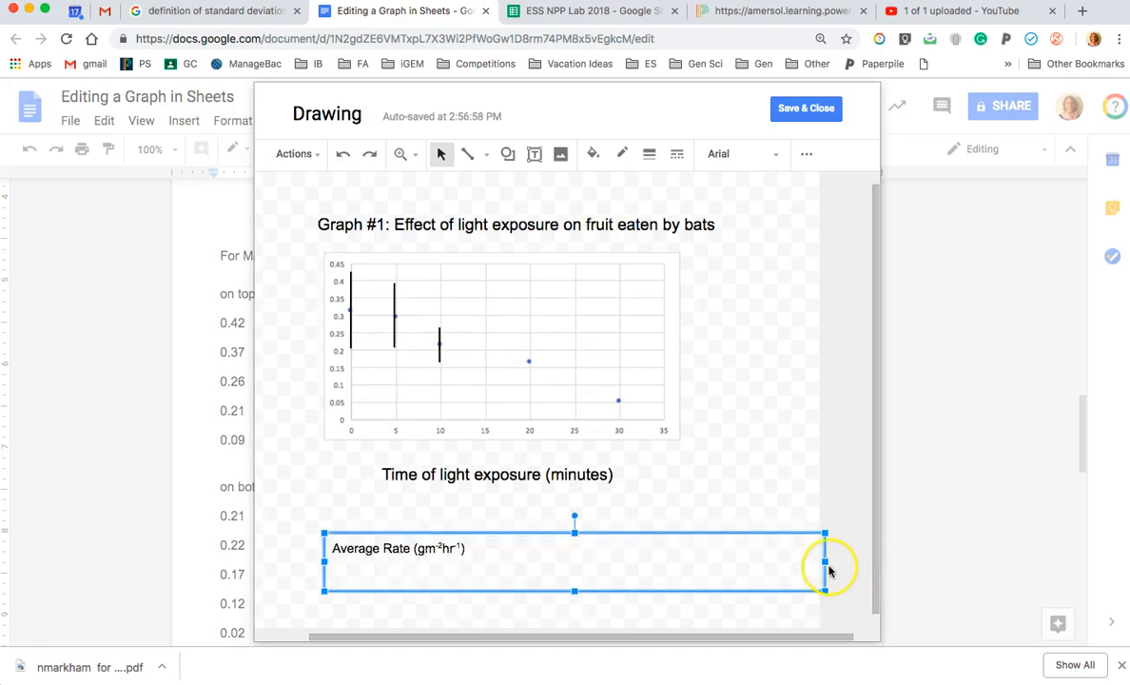
drag(824, 563, 475, 553)
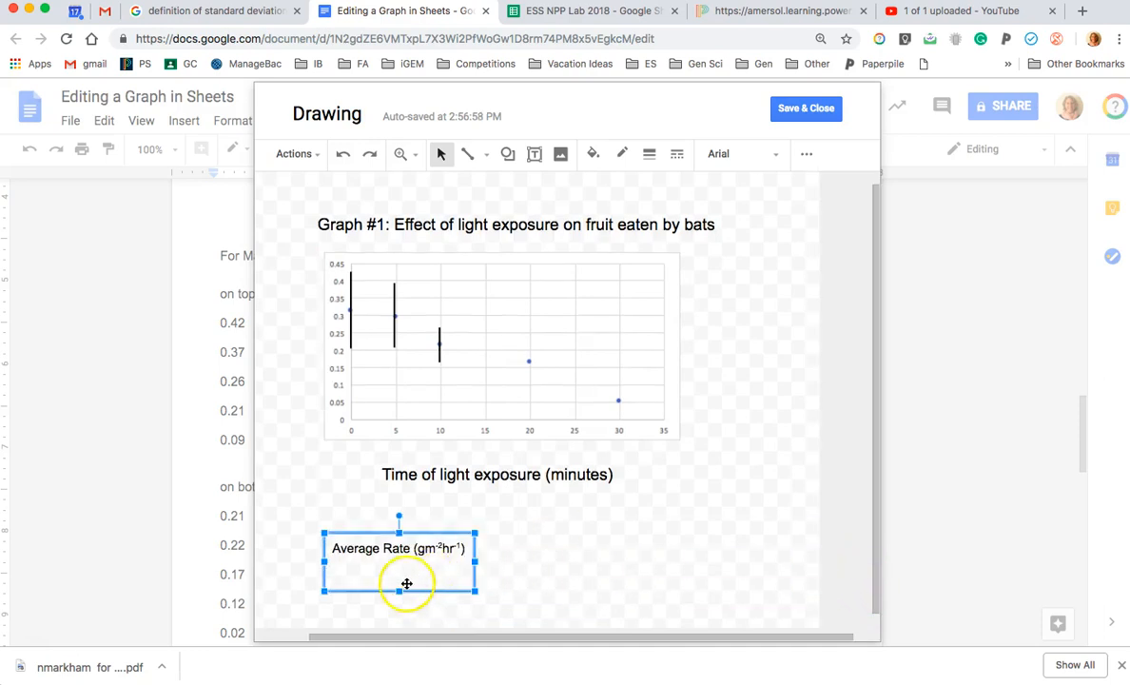
drag(396, 565, 397, 564)
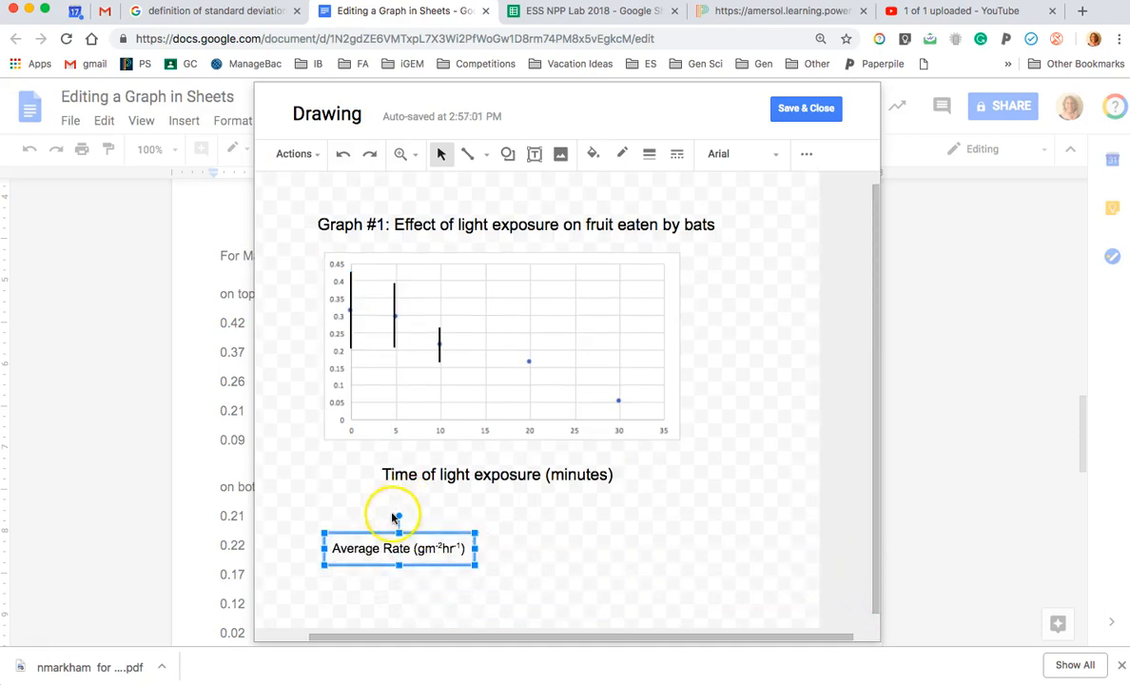
drag(397, 515, 258, 547)
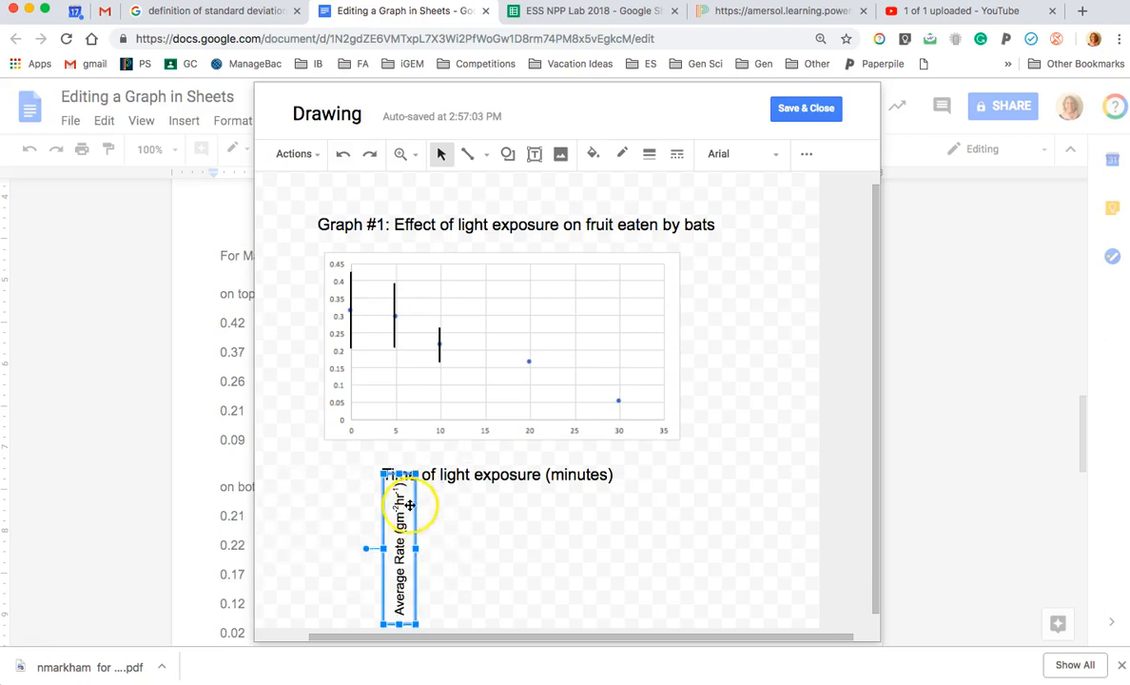
drag(406, 491, 325, 314)
Set the font size of the "Time of light exposure (minutes)" label to 12.
click(433, 473)
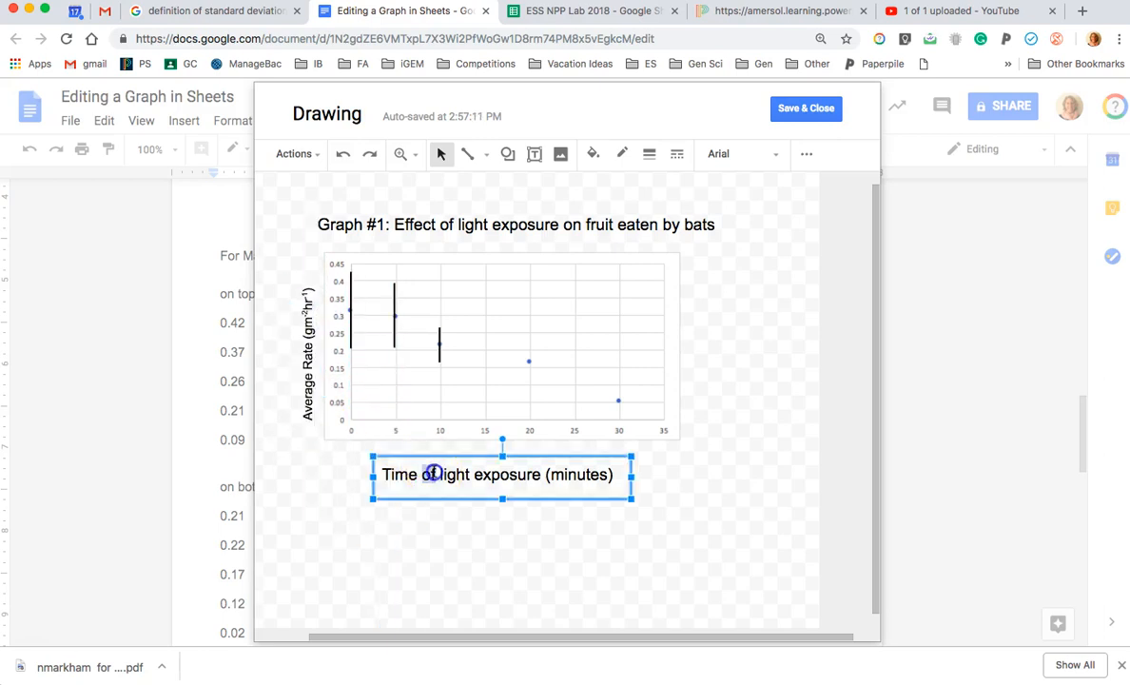
triple_click(433, 472)
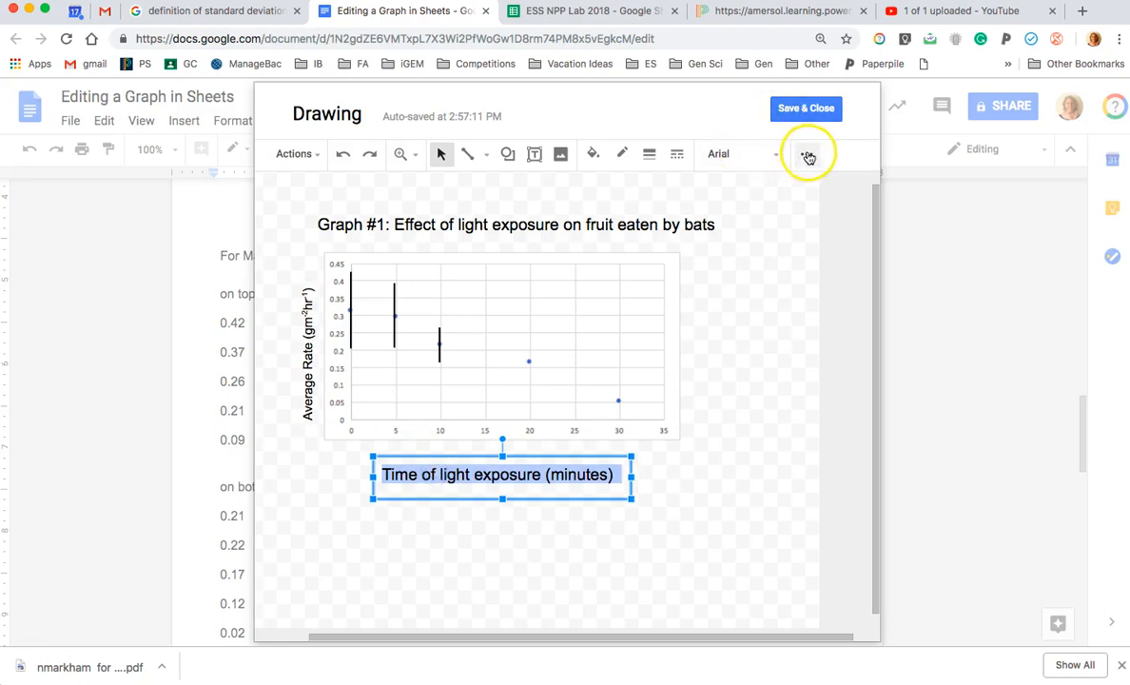
click(808, 155)
click(429, 185)
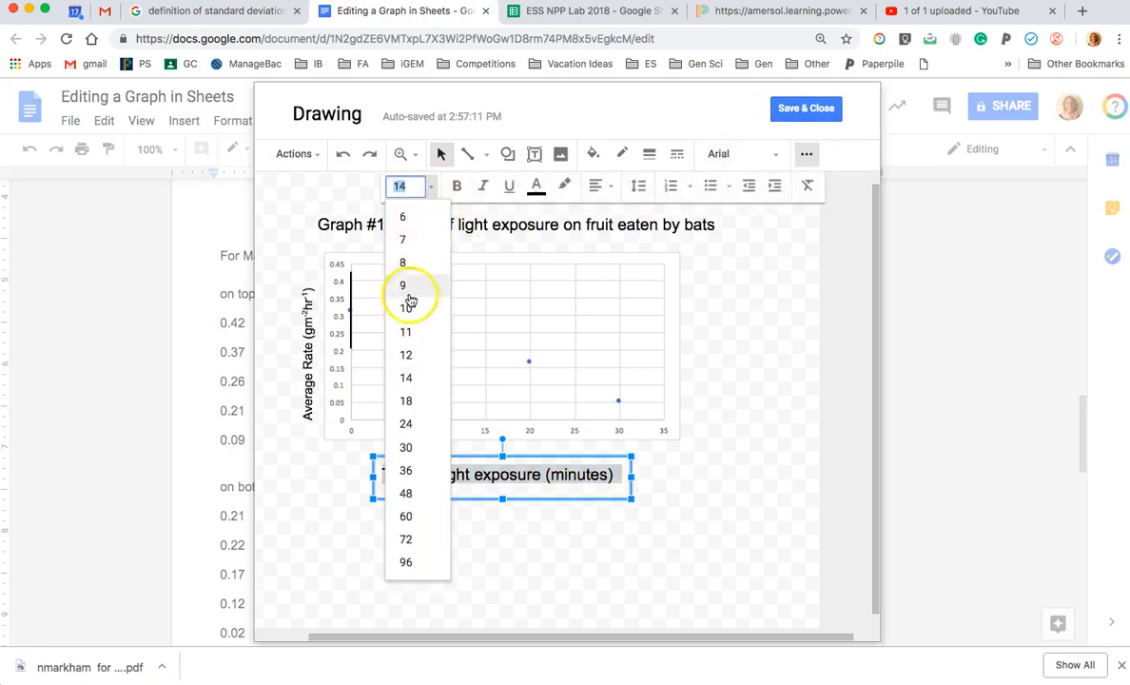
click(406, 355)
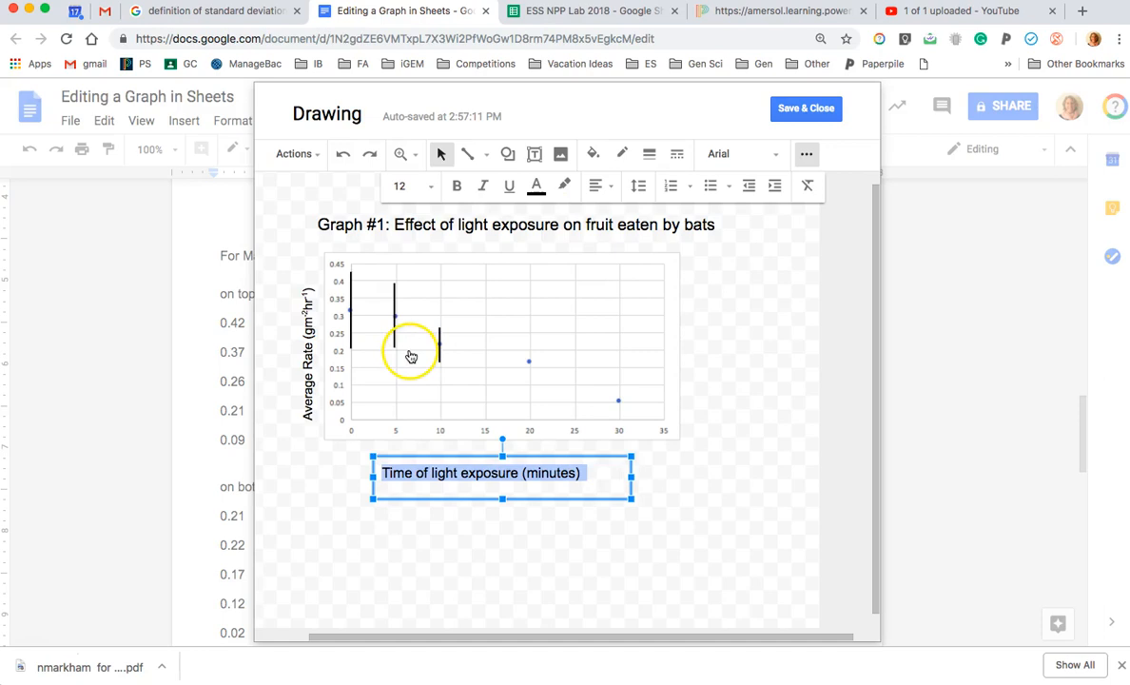
Set the y-axis label's font size to 12 and lengthen its box so the text fits on one line.
click(310, 361)
triple_click(308, 366)
double_click(308, 361)
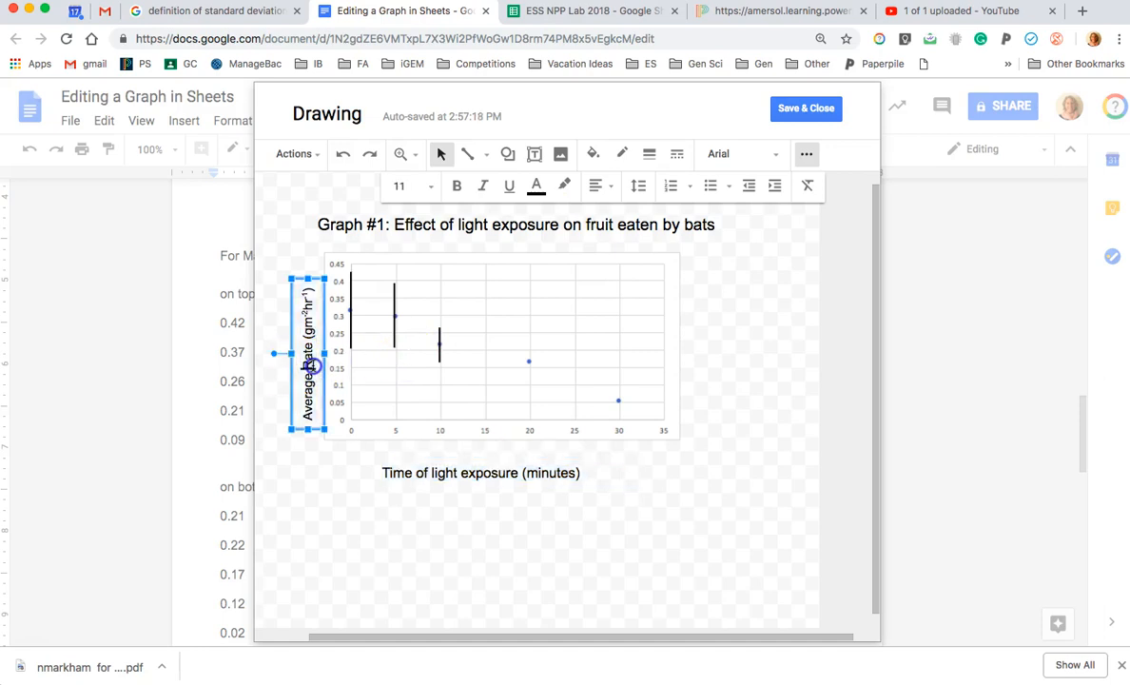
click(308, 364)
click(806, 153)
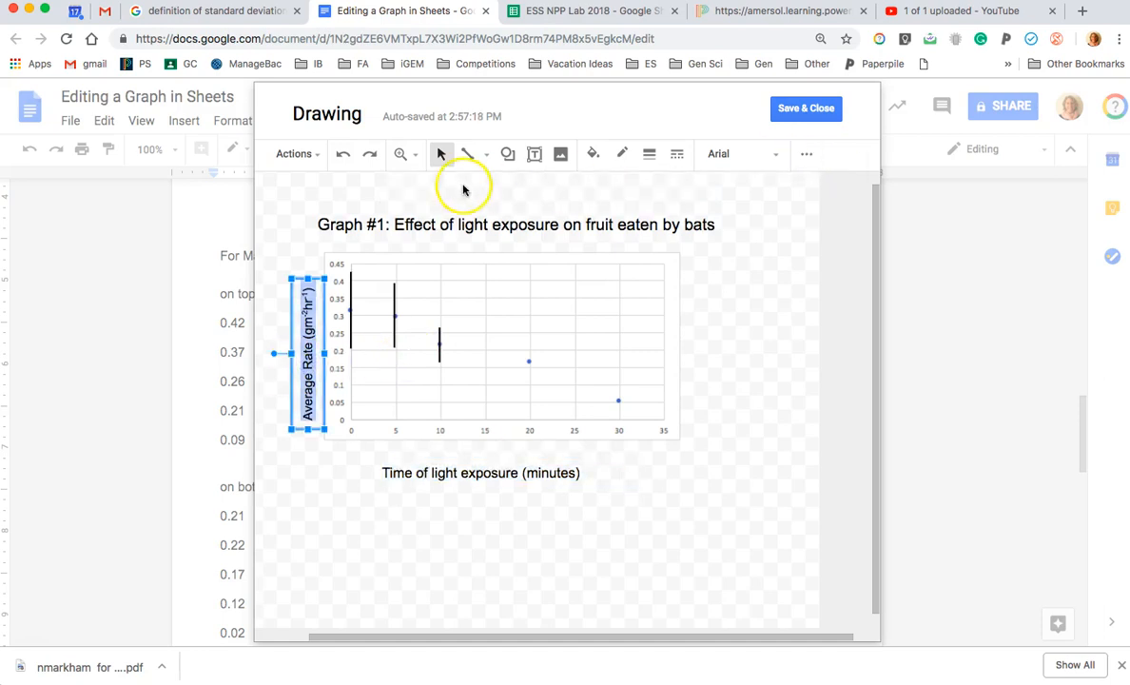
click(806, 153)
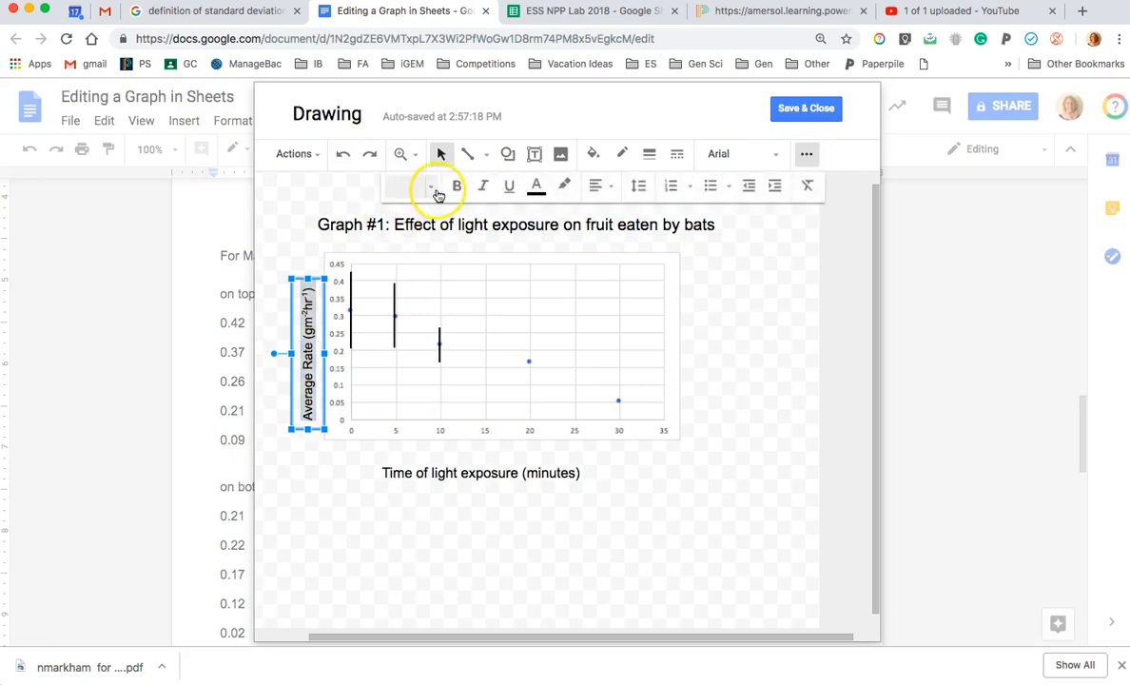
click(435, 192)
click(406, 358)
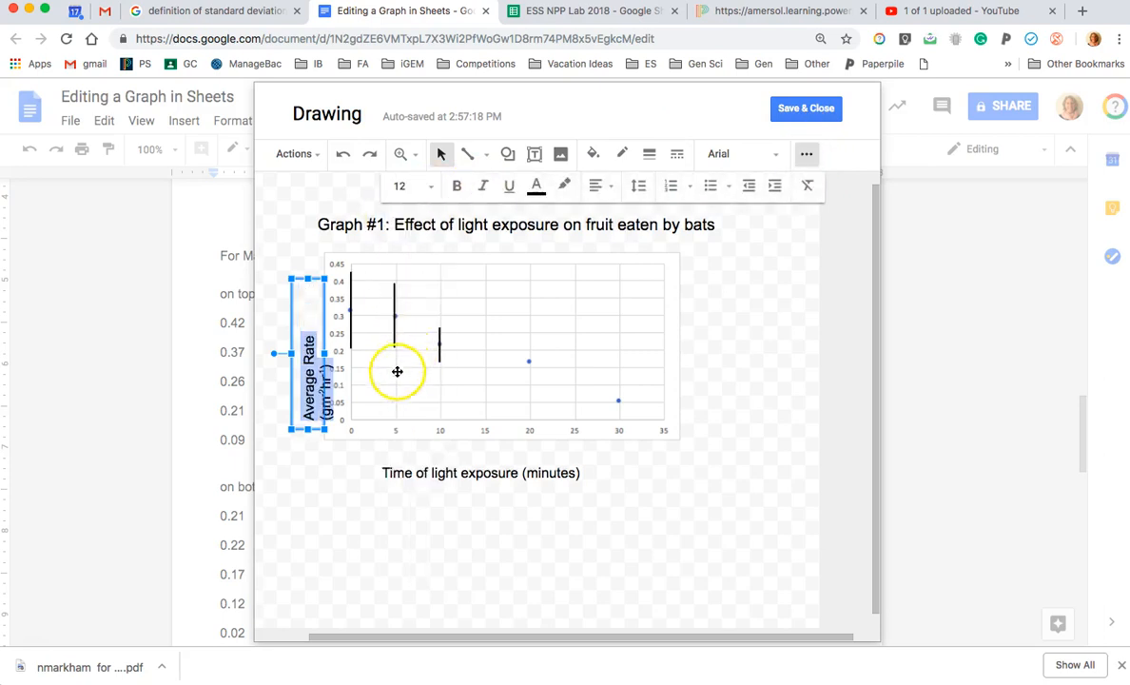
drag(309, 277, 303, 222)
click(326, 513)
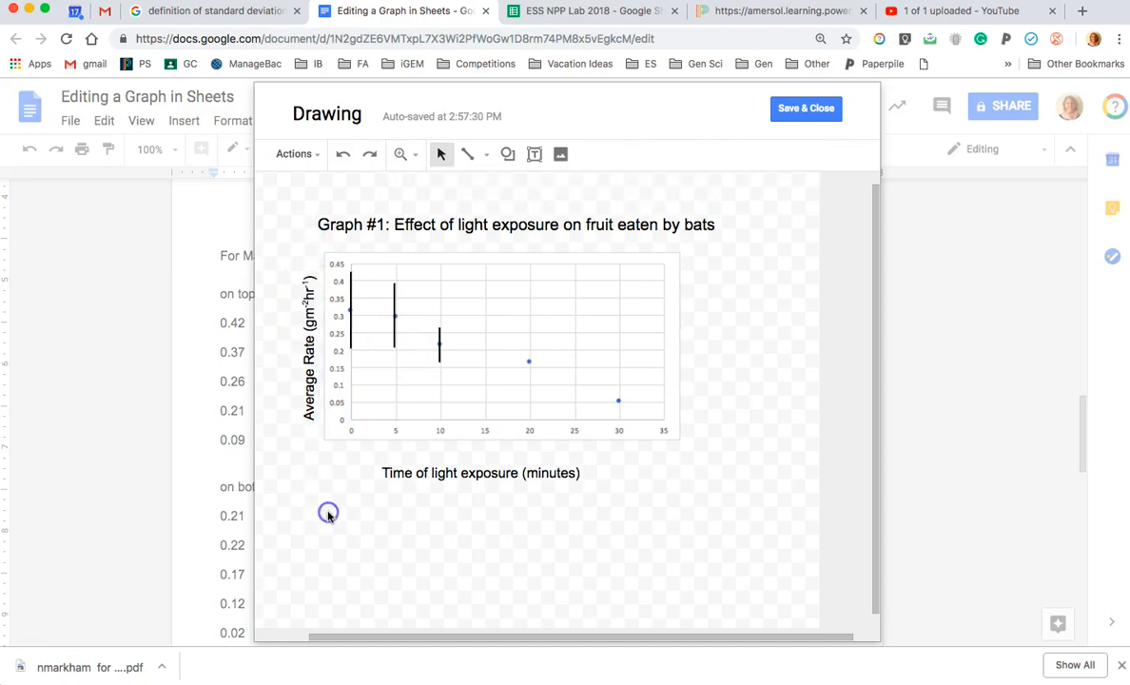
Save and close the drawing to return to the document.
click(441, 466)
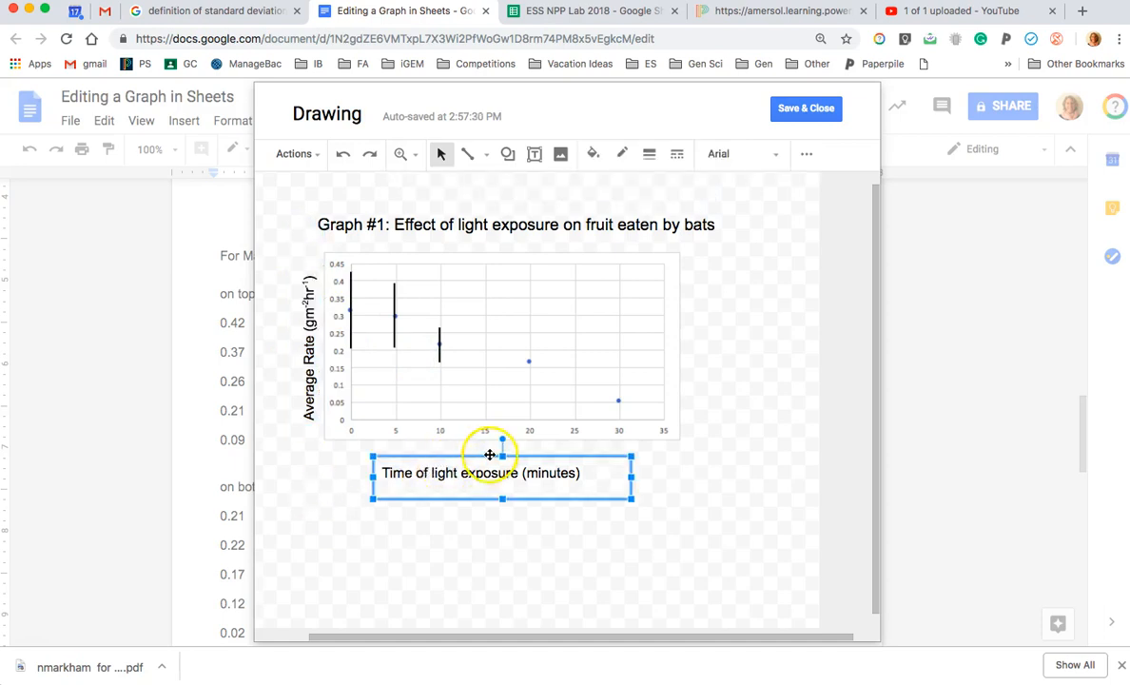
click(805, 108)
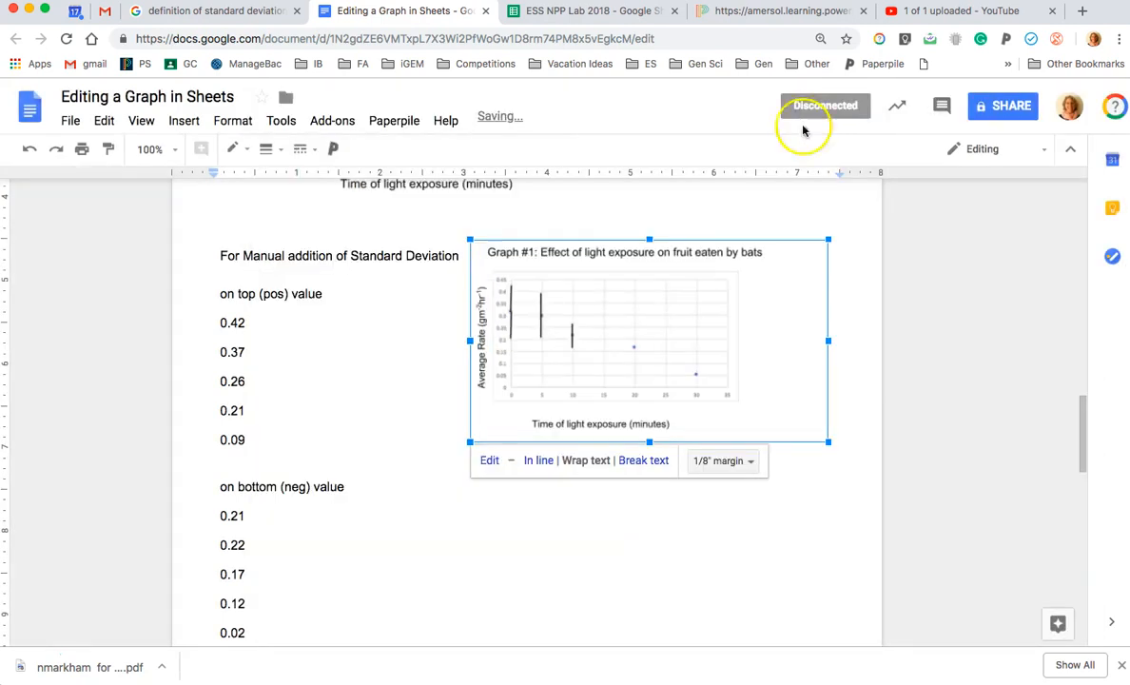
click(598, 564)
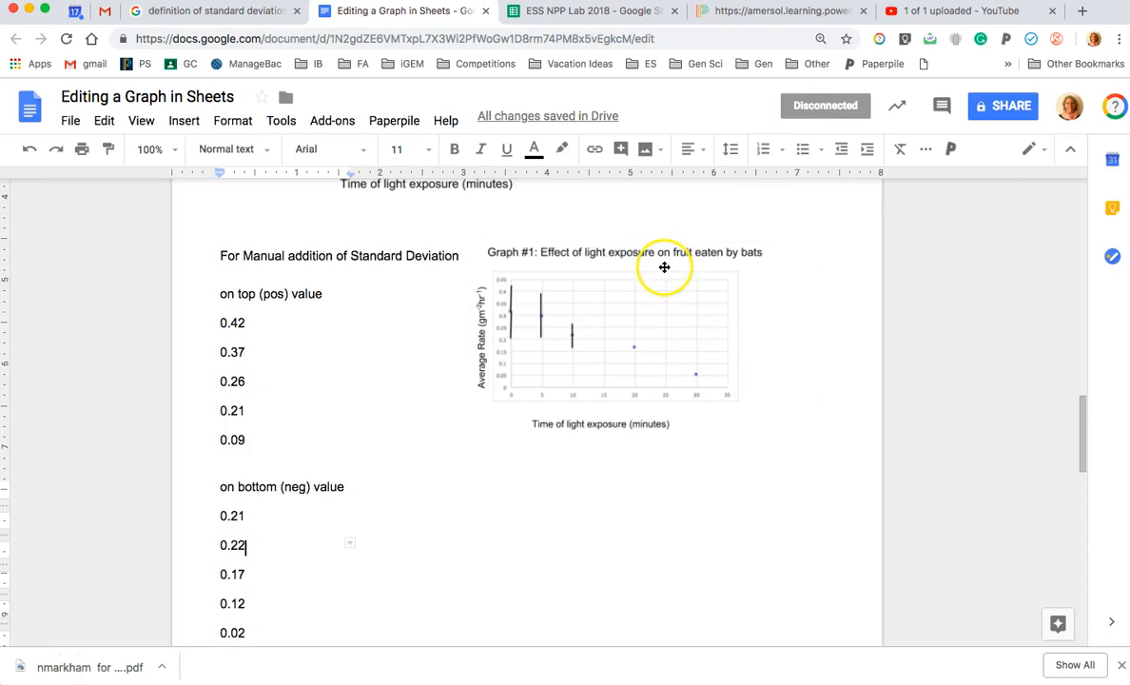
Move the manual error-bar drawing up the document, above the graph that has the trendline.
click(663, 252)
scroll(414, 352, up, 5)
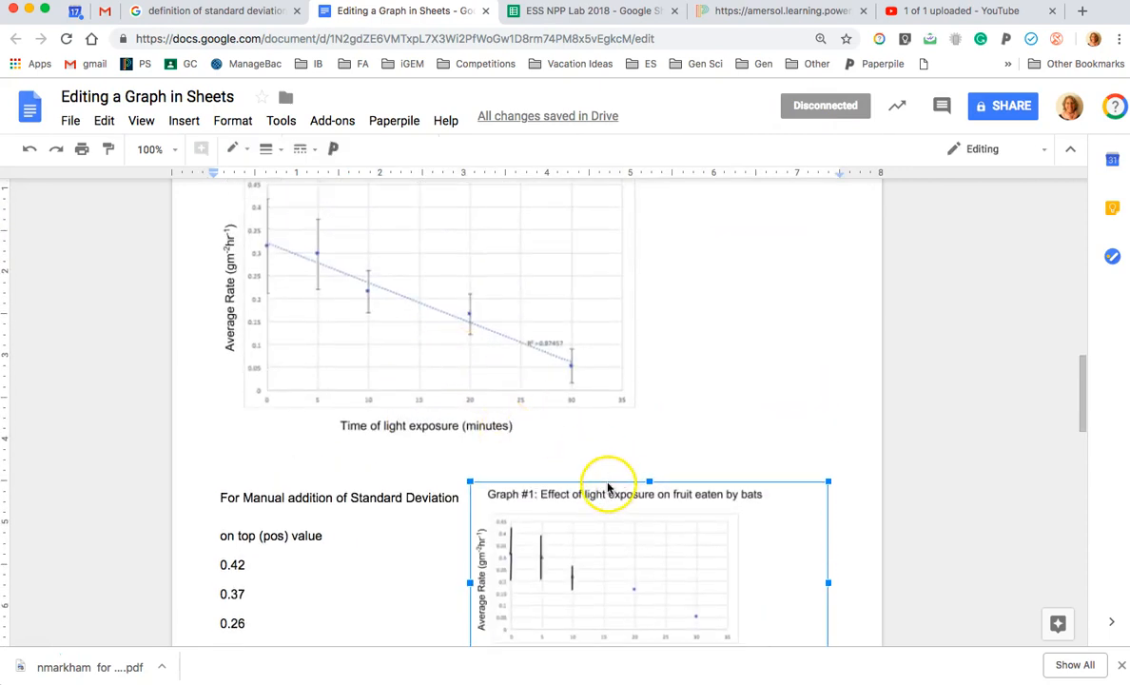
mouse_move(758, 483)
mouse_down()
mouse_move(761, 355)
mouse_move(825, 255)
mouse_up()
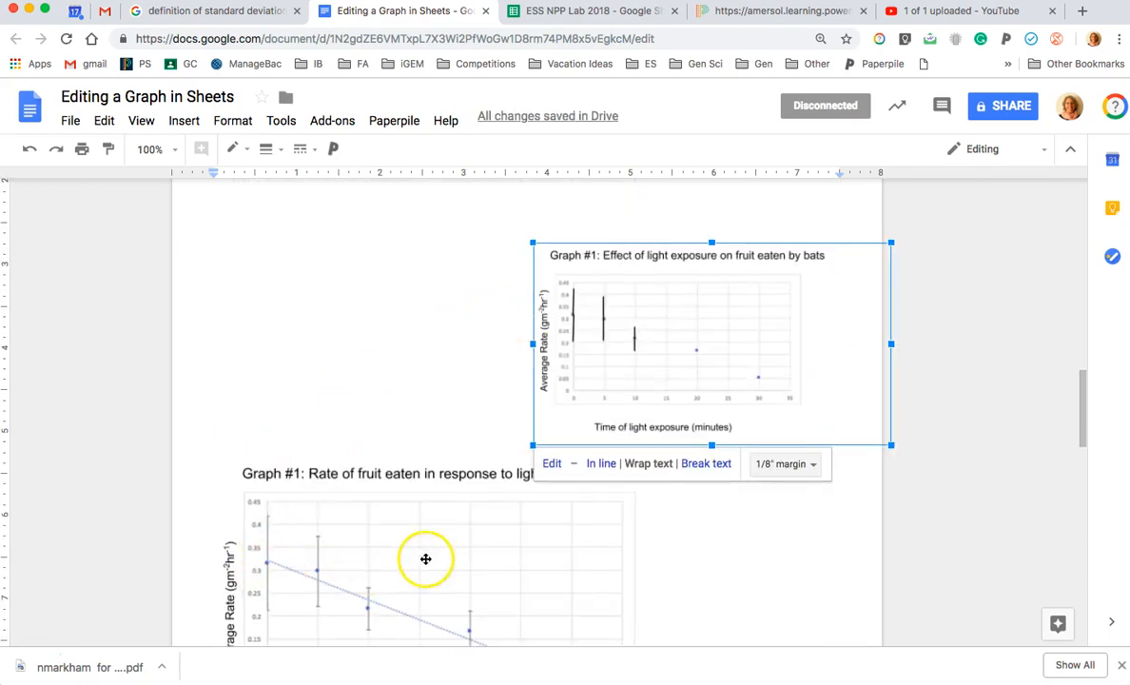
Move the manual error-bar drawing back down the document to beside the end of the bottom (neg) value list.
scroll(426, 558, down, 1)
scroll(443, 559, down, 1)
mouse_move(809, 308)
mouse_down()
mouse_move(776, 400)
mouse_move(797, 514)
mouse_move(776, 570)
mouse_up()
scroll(777, 570, down, 2)
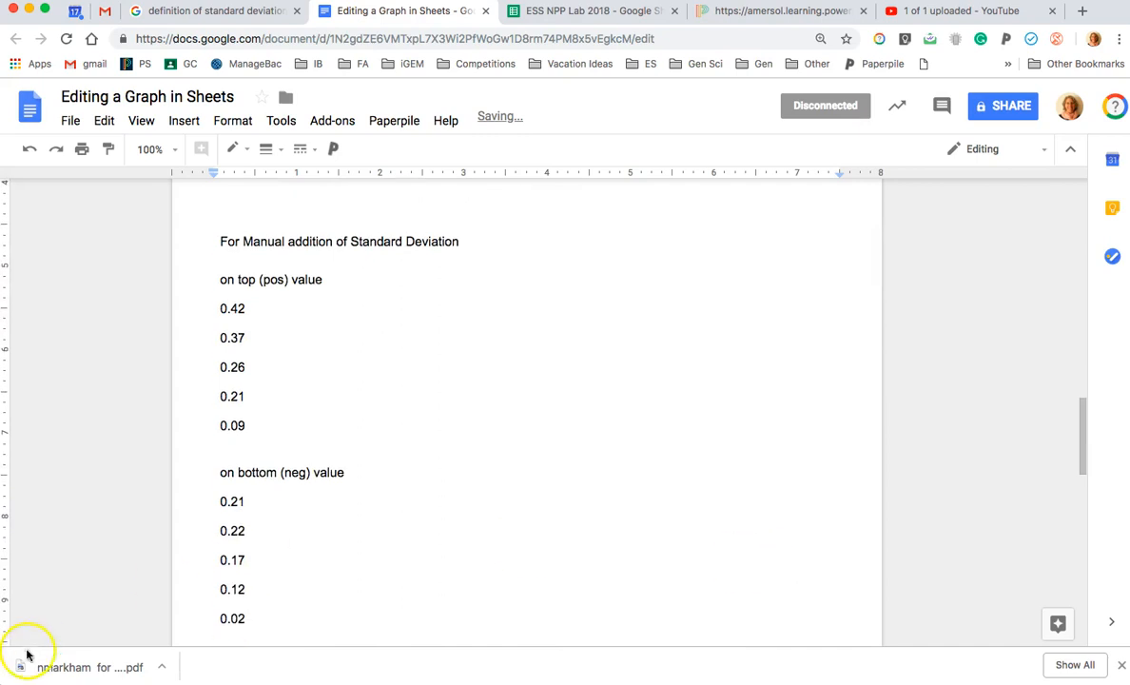
scroll(661, 478, down, 5)
scroll(661, 479, up, 1)
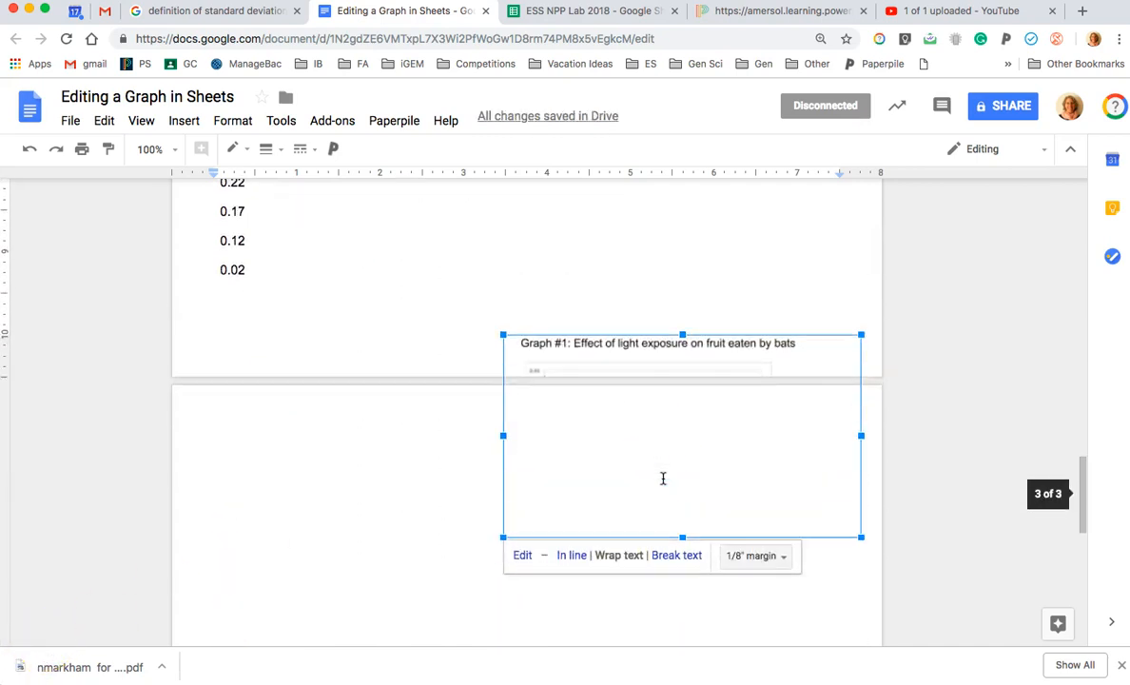
drag(653, 369, 590, 199)
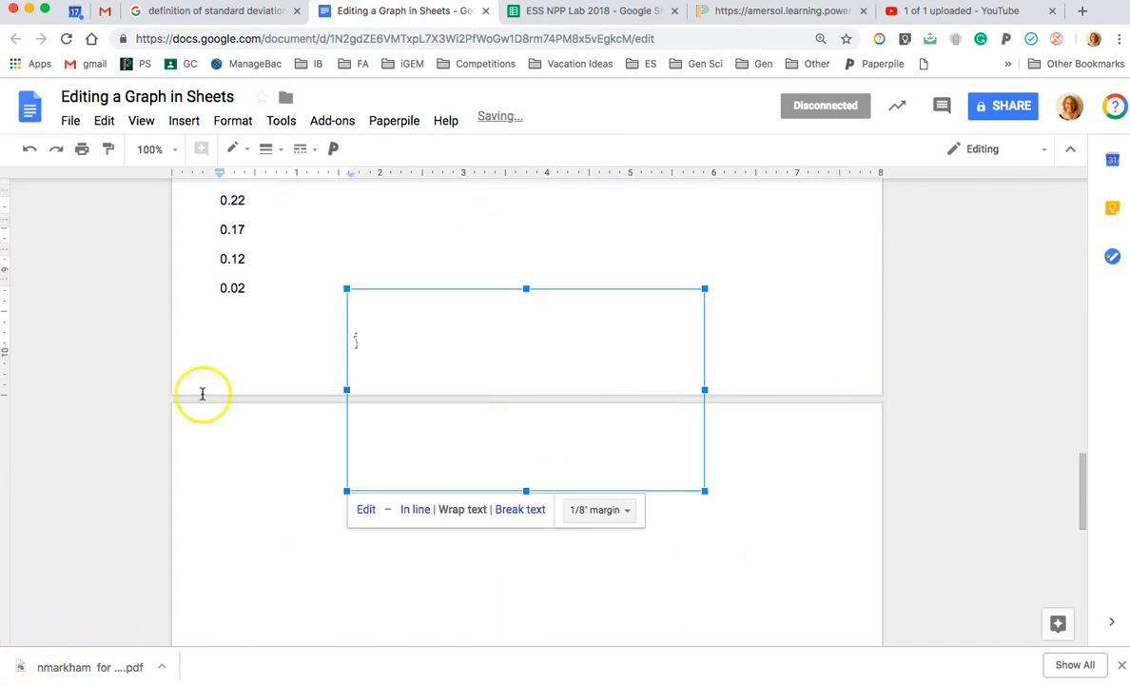